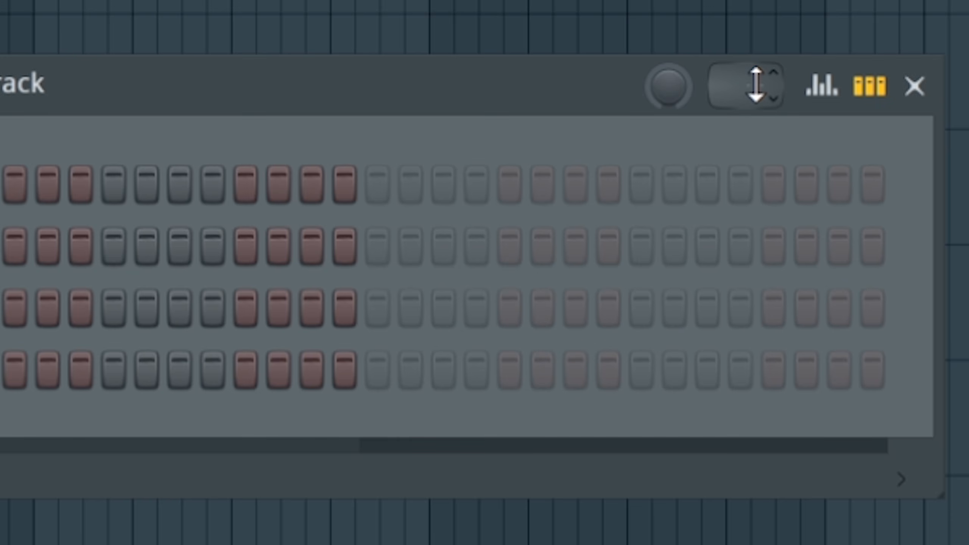
Set the channel rack to 32 steps and fill the HH channel on each 2 steps.
{"action": "left_click", "coordinate": [697, 167]}
{"action": "left_click", "coordinate": [814, 241]}
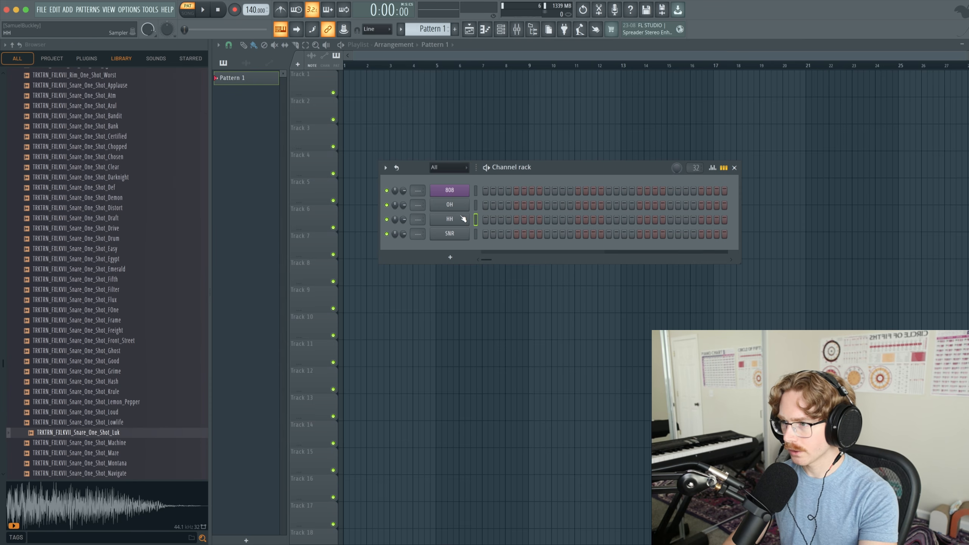
{"action": "right_click", "coordinate": [463, 219]}
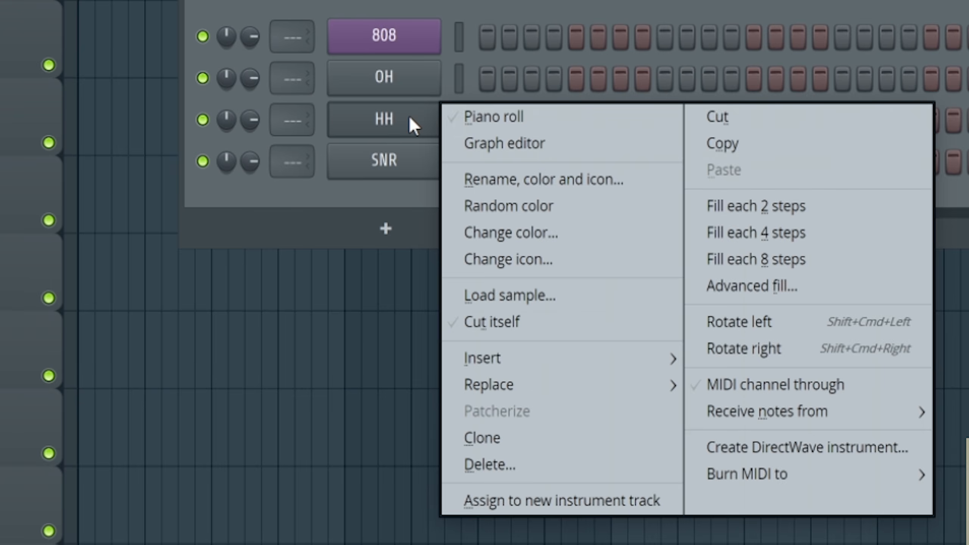
{"action": "left_click", "coordinate": [750, 221]}
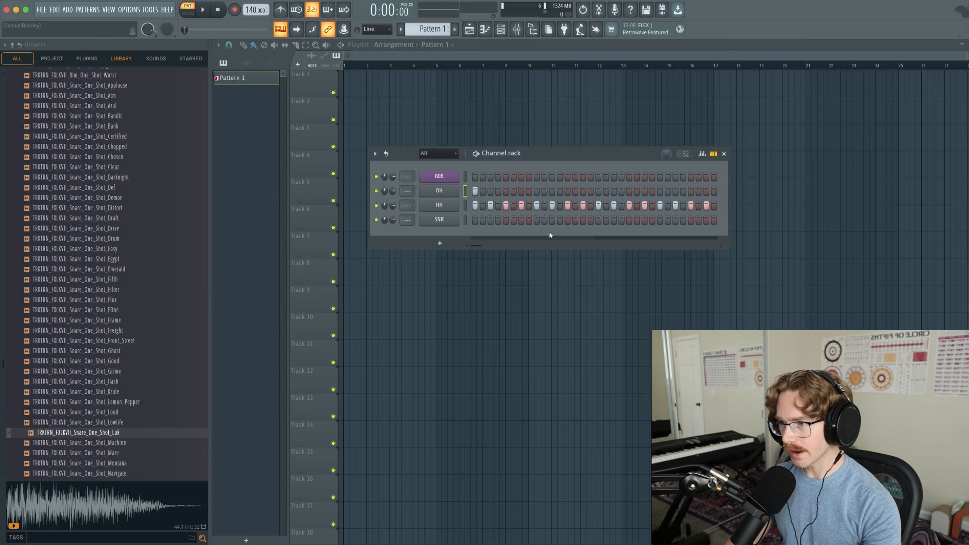
Program SNR hits on steps 9 and 25, an OH hit on step 1 and 808 hits on steps 1 and 13.
{"action": "left_click", "coordinate": [537, 220]}
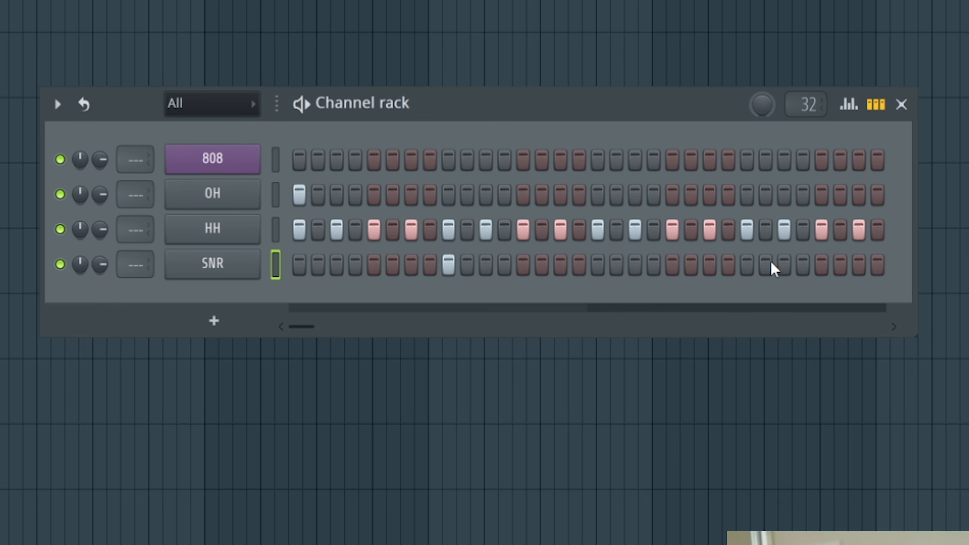
{"action": "left_click", "coordinate": [748, 264]}
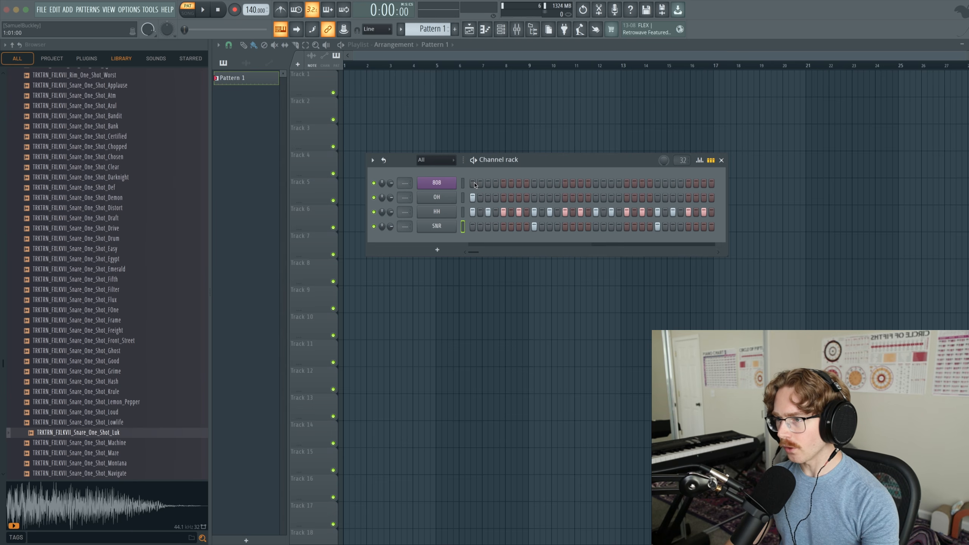
{"action": "left_click", "coordinate": [473, 184]}
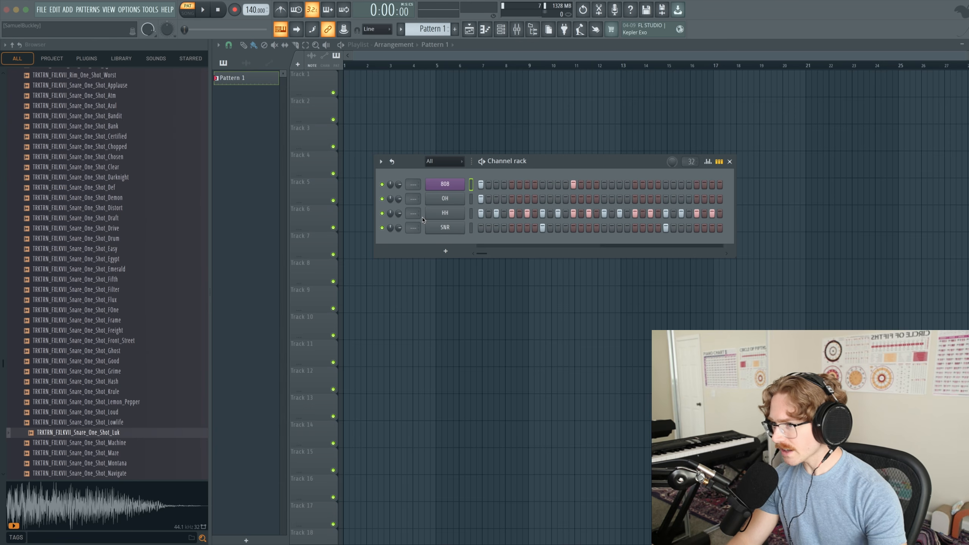
Set the 808's volume envelope to maximum hold and sustain with minimum attack, decay and release, and open the channel's miscellaneous settings.
{"action": "left_click", "coordinate": [446, 185]}
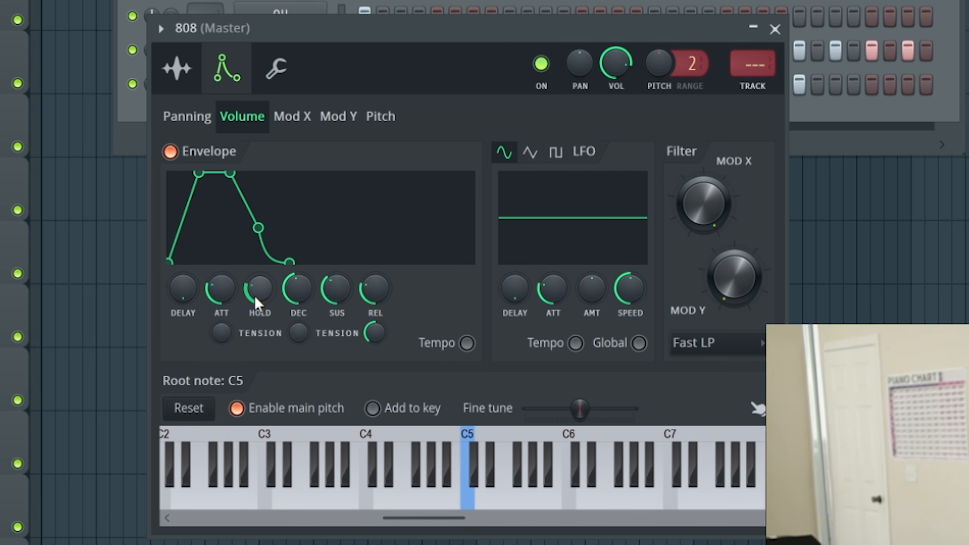
{"action": "left_click_drag", "start_coordinate": [256, 294], "coordinate": [257, 229]}
{"action": "left_click_drag", "start_coordinate": [343, 301], "coordinate": [334, 283]}
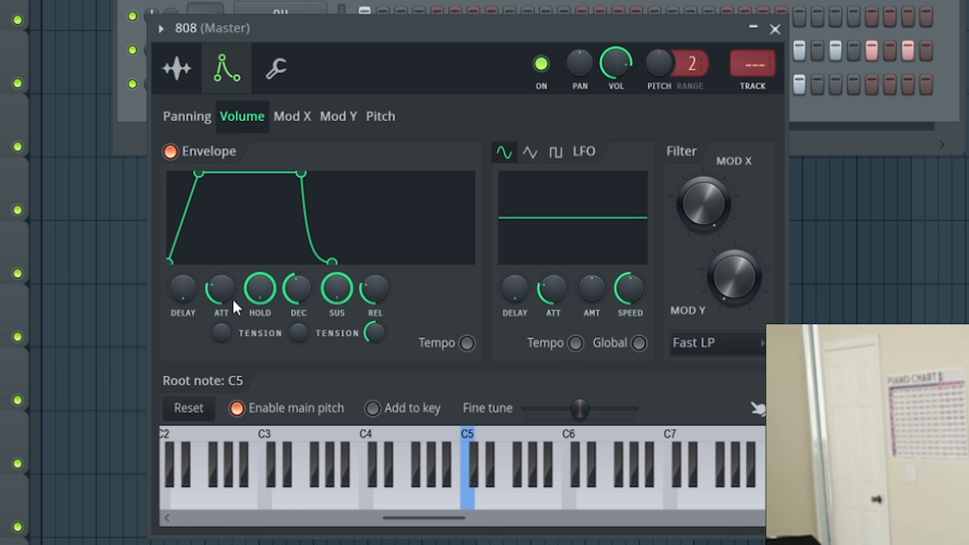
{"action": "left_click_drag", "start_coordinate": [219, 287], "coordinate": [220, 312]}
{"action": "left_click_drag", "start_coordinate": [298, 279], "coordinate": [298, 306]}
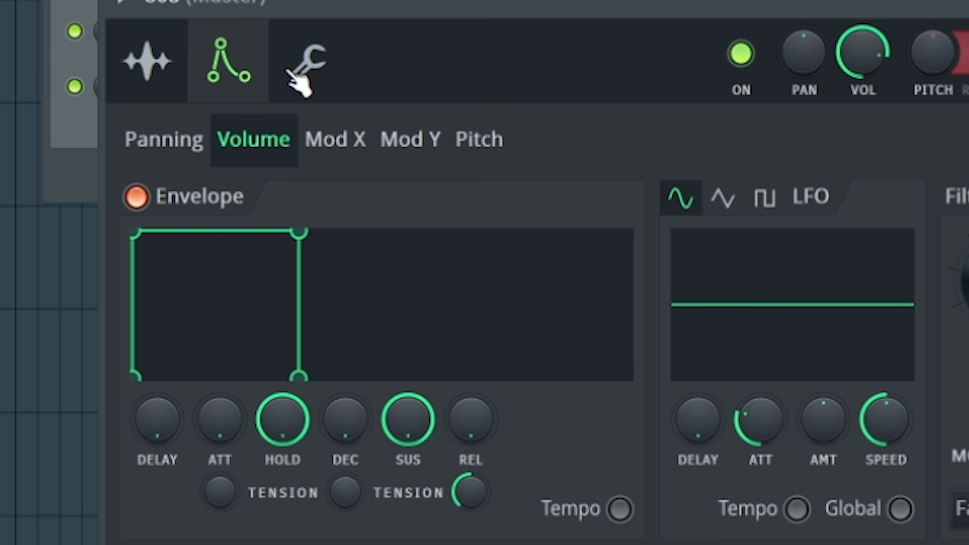
{"action": "left_click", "coordinate": [308, 86]}
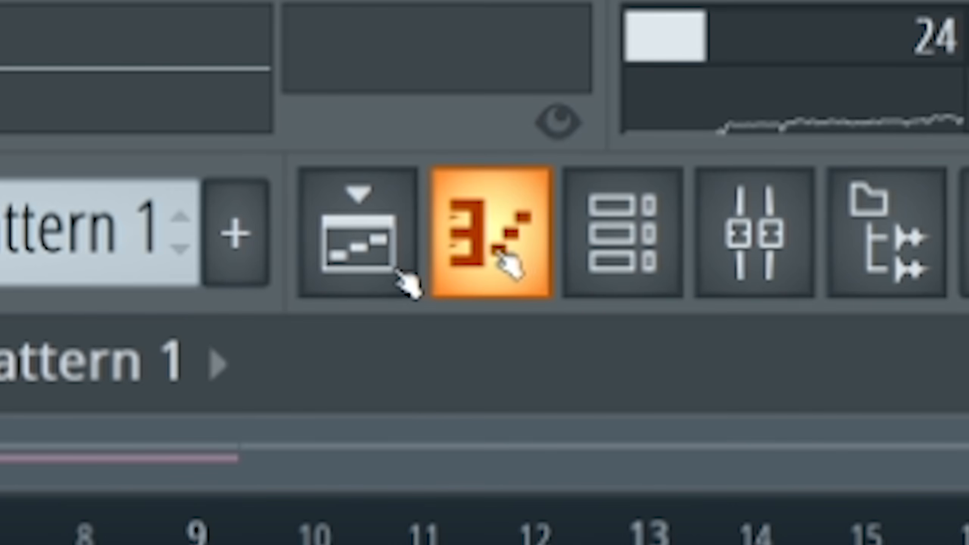
Select bars 1 and 2 of the 808 in the piano roll and duplicate them three times to fill eight bars.
{"action": "left_click", "coordinate": [491, 249]}
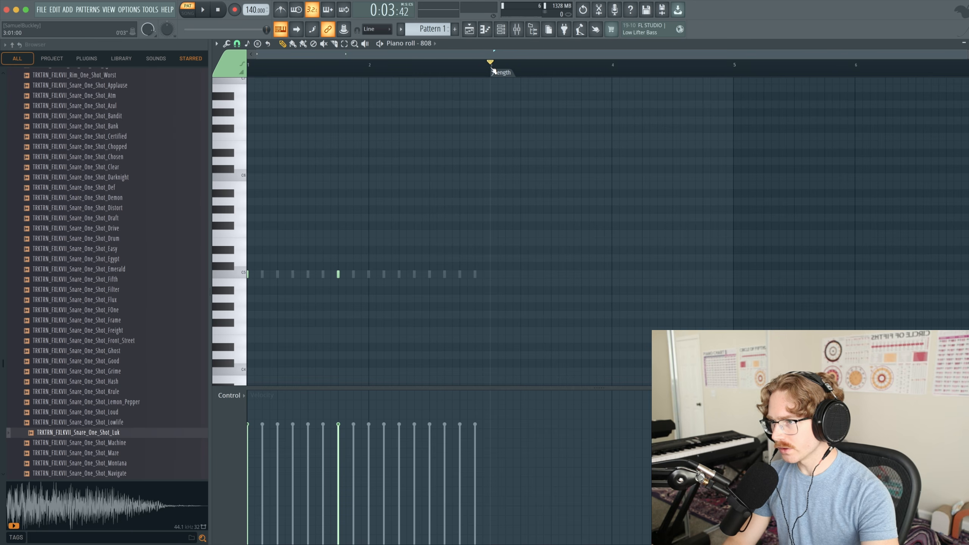
{"action": "left_click_drag", "start_coordinate": [491, 69], "coordinate": [234, 70]}
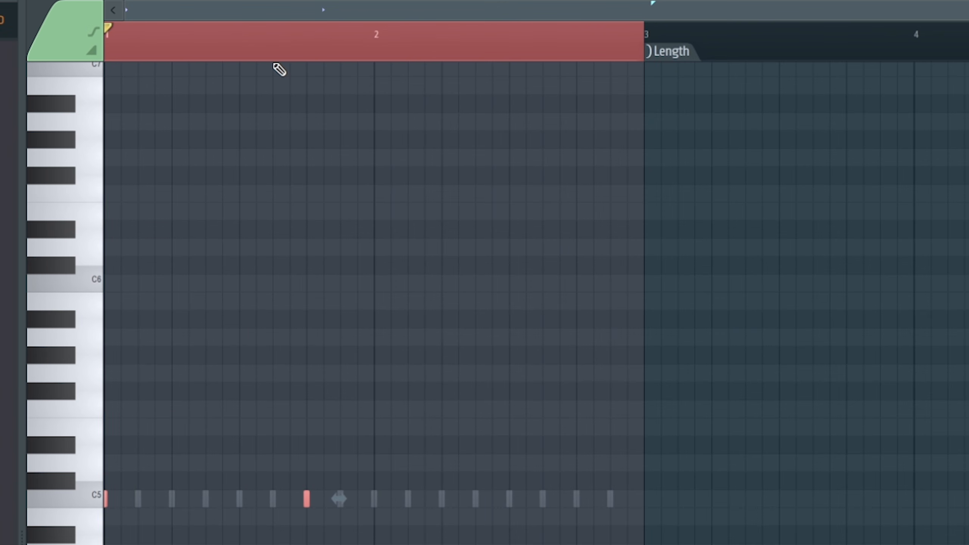
{"action": "key", "text": "super+b"}
{"action": "key", "text": "super+b"}
{"action": "key", "text": "super+b"}
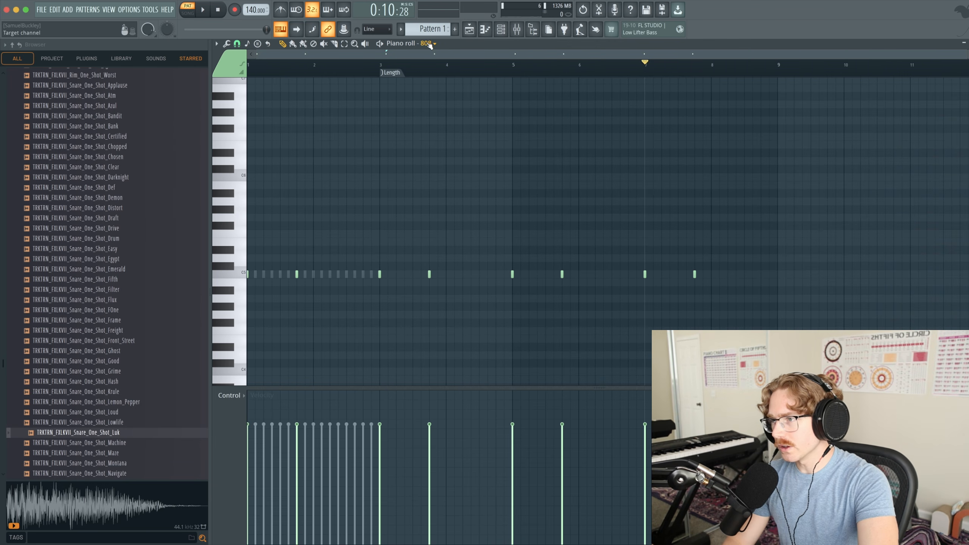
Duplicate the two-bar HH pattern three times in the piano roll and repeat the OH notes likewise to fill eight bars.
{"action": "scroll", "coordinate": [430, 46], "scroll_direction": "up", "scroll_amount": 1}
{"action": "scroll", "coordinate": [430, 47], "scroll_direction": "up", "scroll_amount": 1}
{"action": "scroll", "coordinate": [428, 45], "scroll_direction": "down", "scroll_amount": 3}
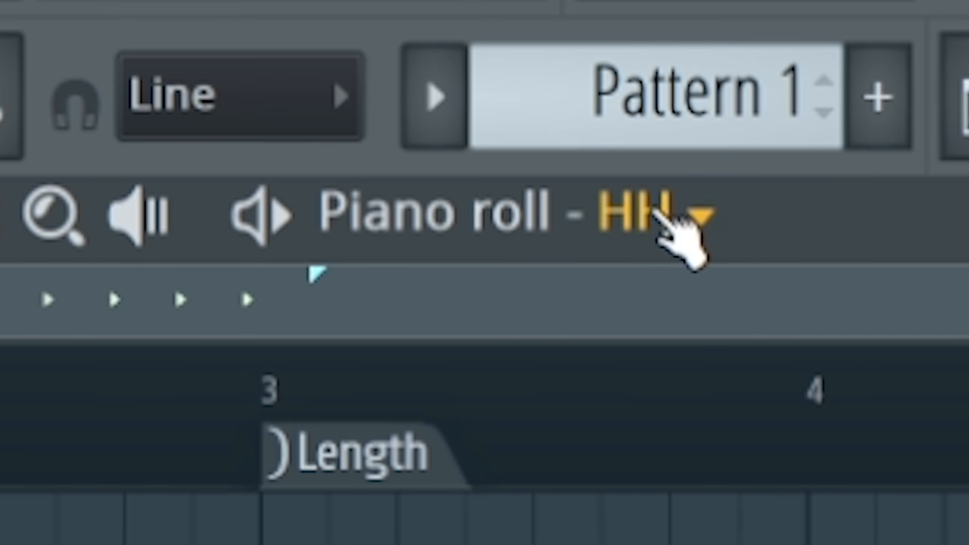
{"action": "scroll", "coordinate": [656, 212], "scroll_direction": "up", "scroll_amount": 1}
{"action": "scroll", "coordinate": [658, 214], "scroll_direction": "down", "scroll_amount": 1}
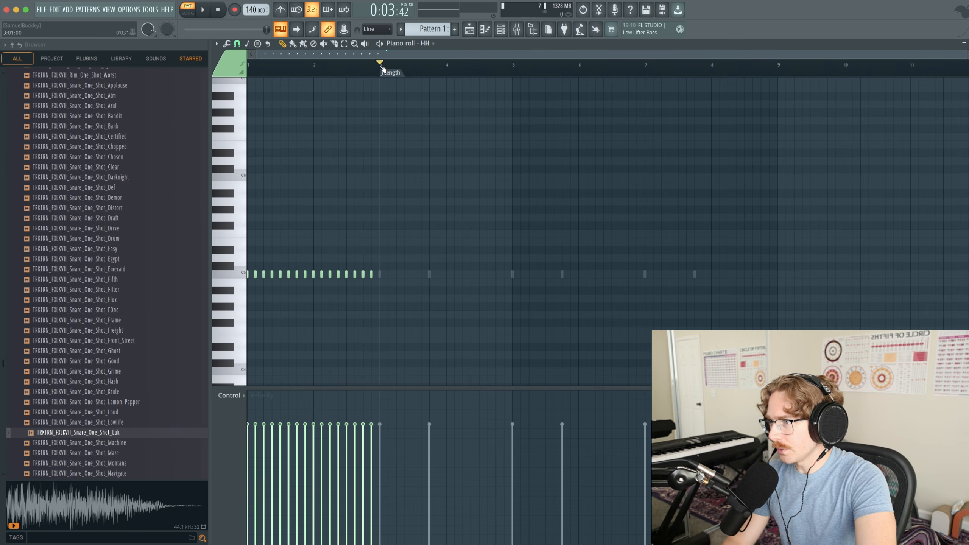
{"action": "left_click_drag", "start_coordinate": [383, 69], "coordinate": [108, 76]}
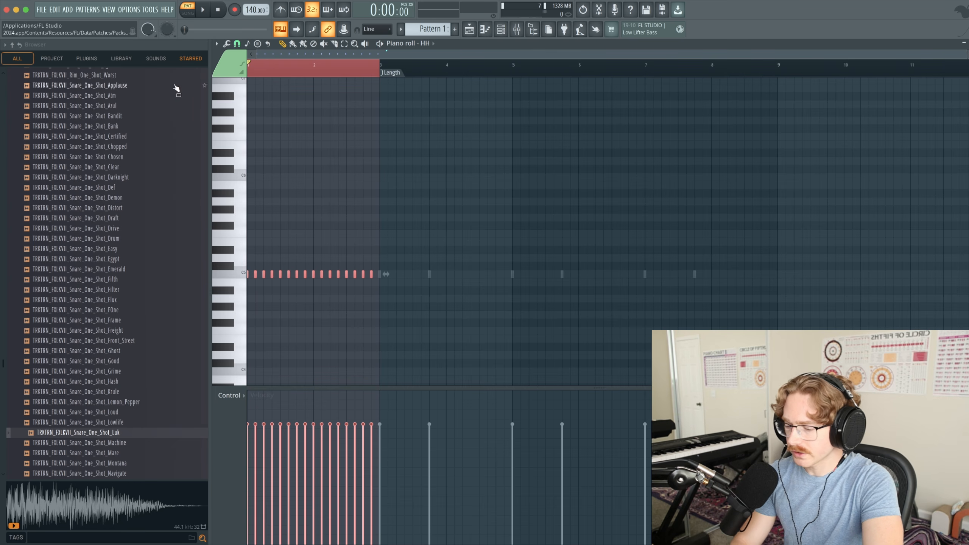
{"action": "key", "text": "ctrl+b"}
{"action": "key", "text": "ctrl+b"}
{"action": "key", "text": "ctrl+b"}
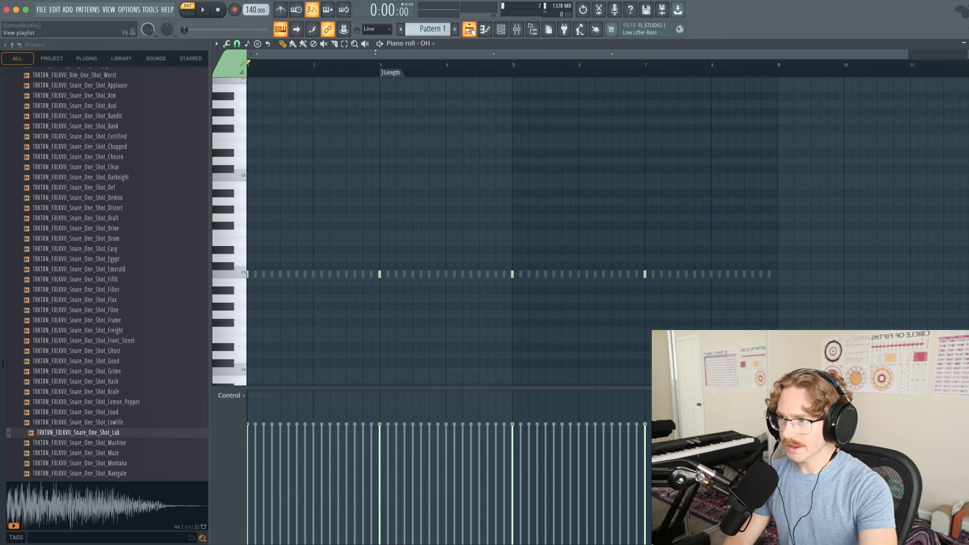
Place Pattern 1 at bar 1 of Track 1 in the playlist and extend the clip to the start of bar 9.
{"action": "left_click", "coordinate": [471, 31]}
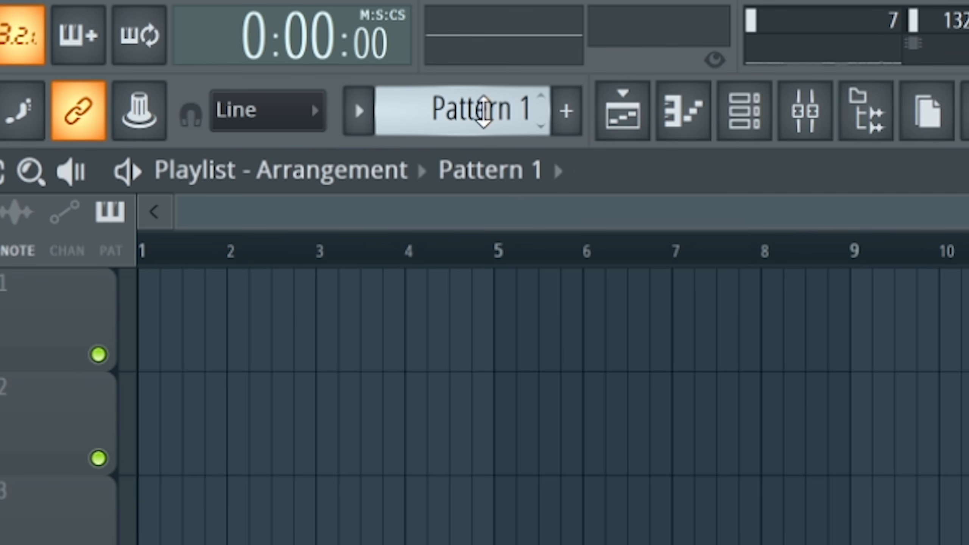
{"action": "left_click", "coordinate": [242, 343]}
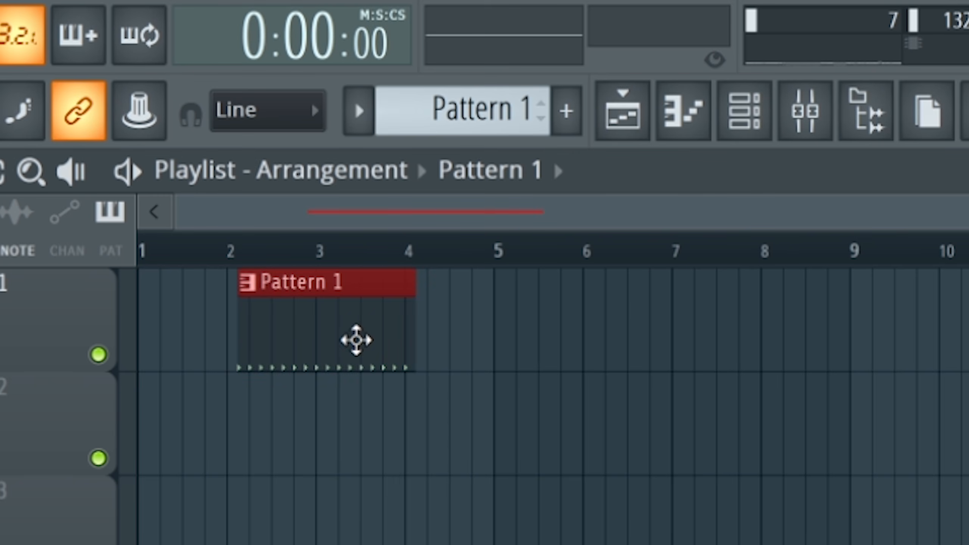
{"action": "left_click_drag", "start_coordinate": [356, 340], "coordinate": [256, 339]}
{"action": "left_click", "coordinate": [435, 361]}
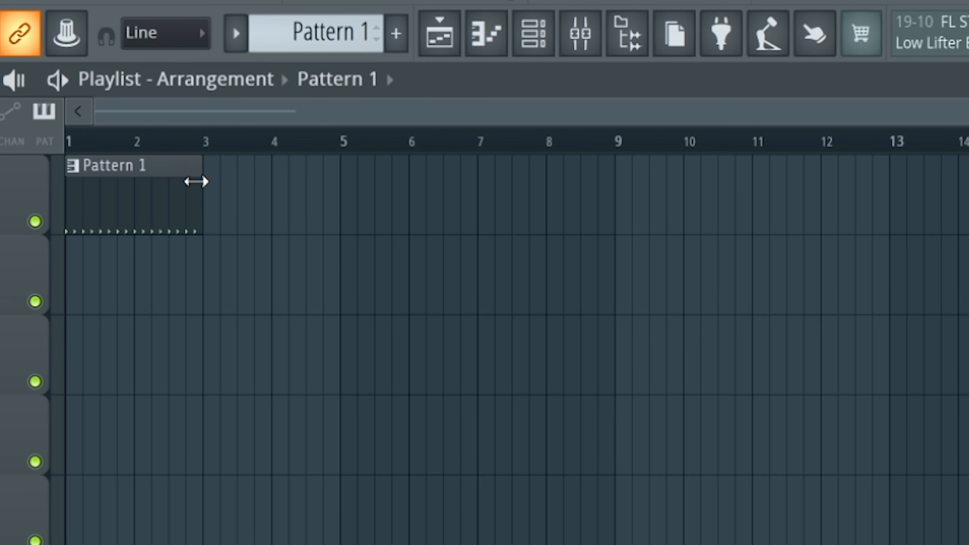
{"action": "left_click_drag", "start_coordinate": [196, 182], "coordinate": [583, 186]}
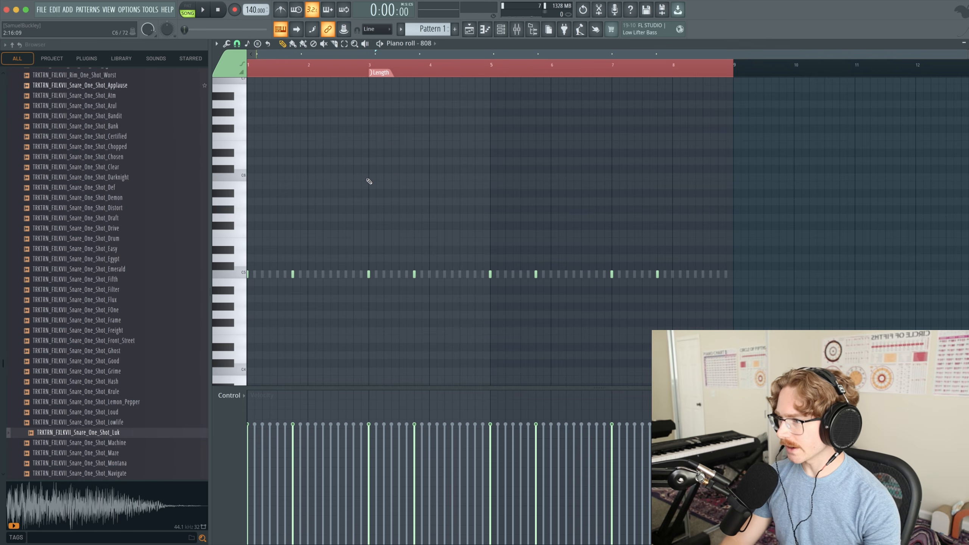
Lengthen the 808 notes until each meets the following one, and pitch them alternately to E5 and B4.
{"action": "key", "text": "ctrl+a"}
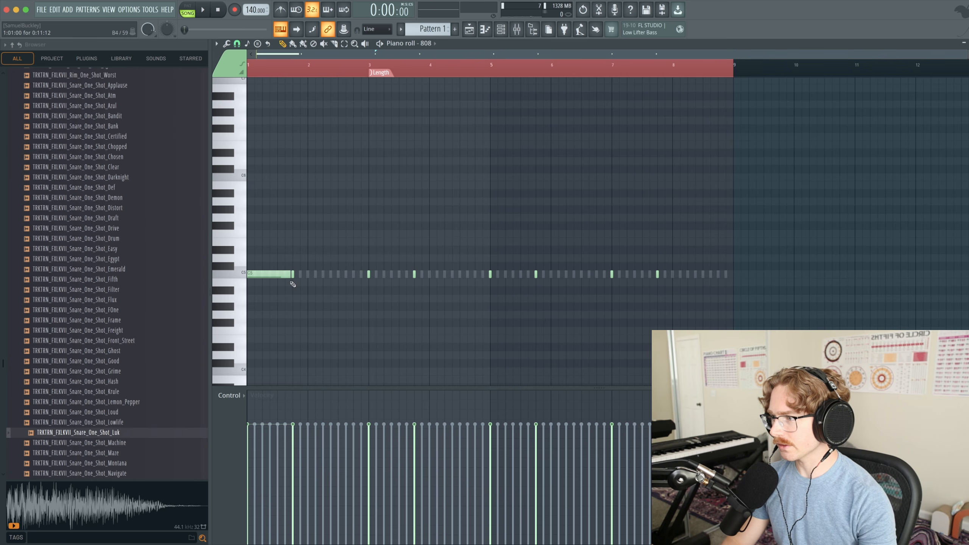
{"action": "left_click_drag", "start_coordinate": [387, 239], "coordinate": [392, 308]}
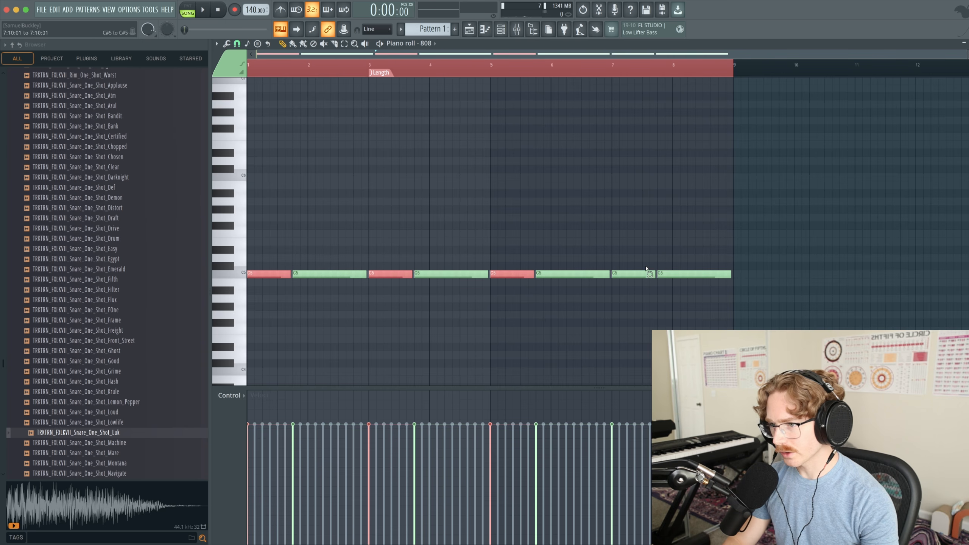
{"action": "key", "text": "shift+Up"}
{"action": "key", "text": "shift+Up"}
{"action": "key", "text": "space"}
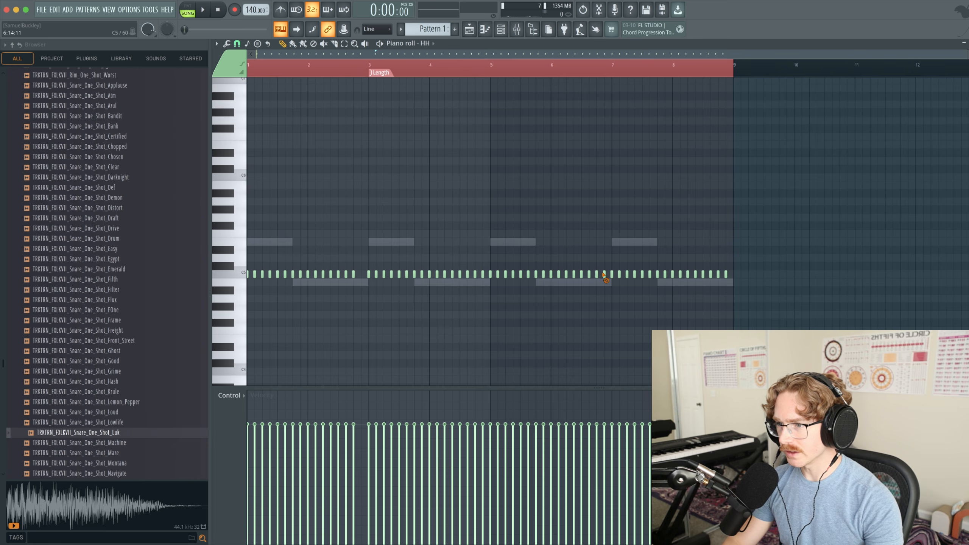
Set the piano roll snap to 1/4 beat and paint consecutive HH hits across the second half of bar 8.
{"action": "scroll", "coordinate": [737, 284], "scroll_direction": "up", "scroll_amount": 10}
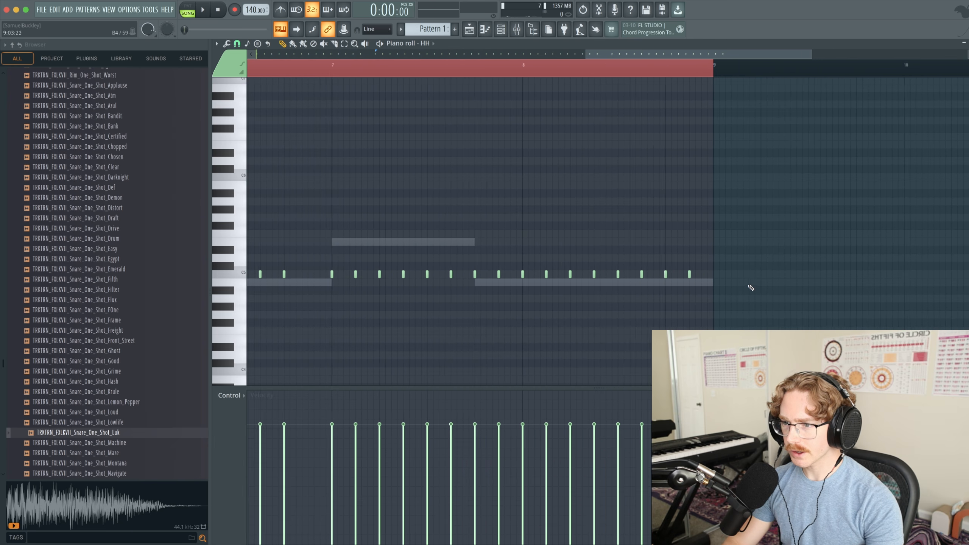
{"action": "left_click", "coordinate": [237, 43]}
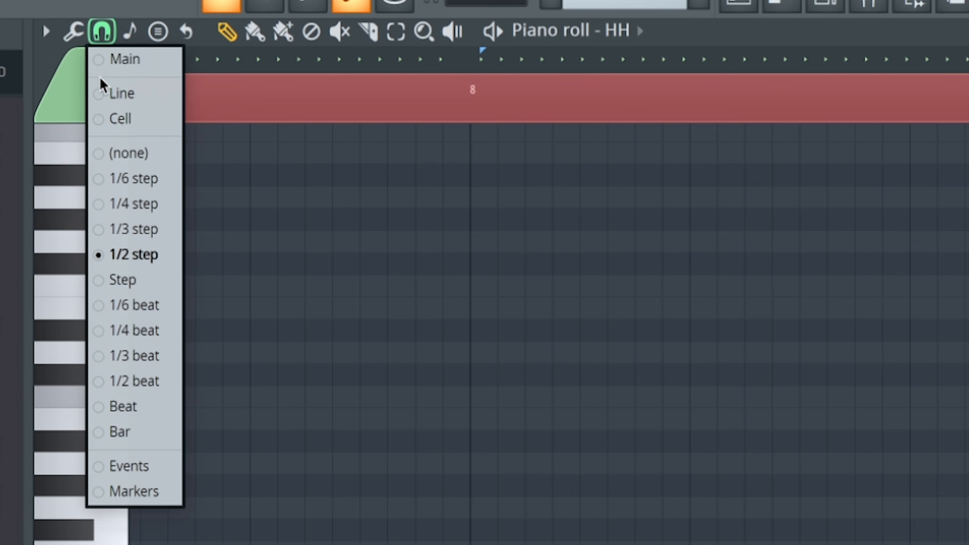
{"action": "left_click", "coordinate": [109, 336]}
{"action": "left_click", "coordinate": [255, 32]}
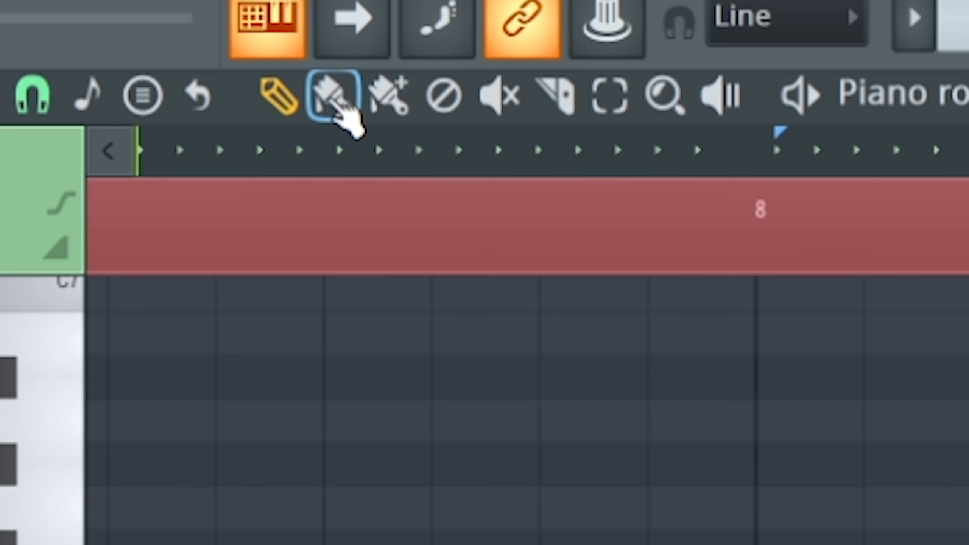
{"action": "left_click", "coordinate": [556, 274]}
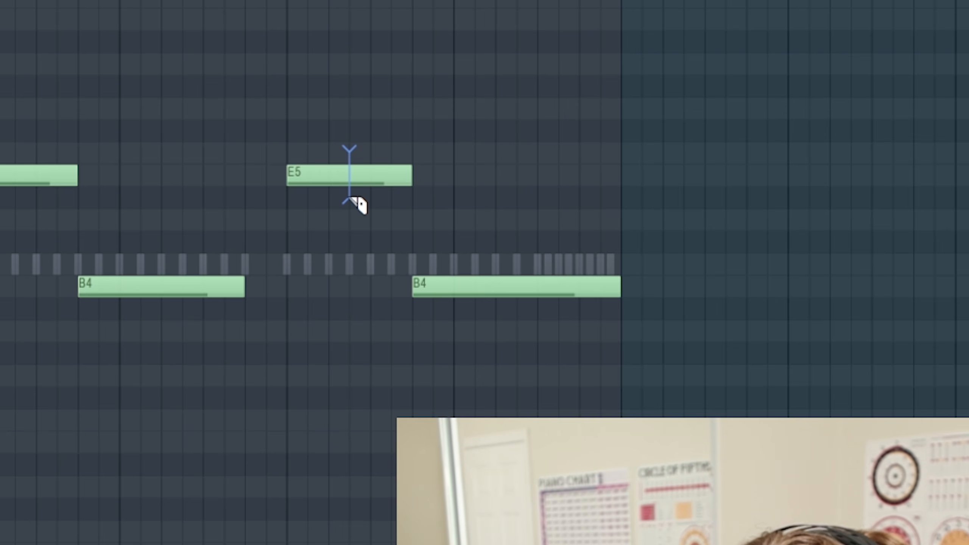
Slice the last 808 E5 note in the middle and cut the final B4 note into three segments.
{"action": "scroll", "coordinate": [622, 349], "scroll_direction": "up", "scroll_amount": 5}
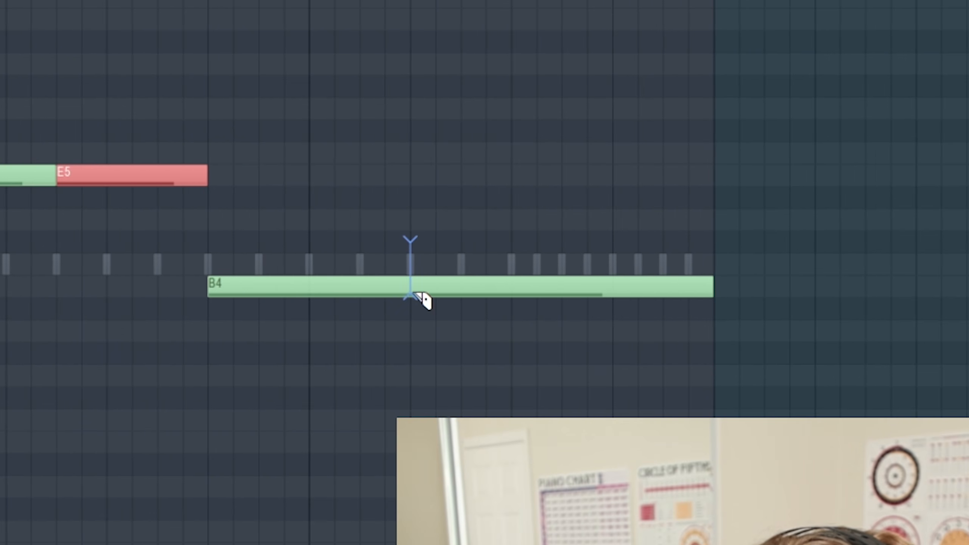
{"action": "left_click_drag", "start_coordinate": [414, 329], "coordinate": [414, 331]}
{"action": "scroll", "coordinate": [613, 329], "scroll_direction": "down", "scroll_amount": 2}
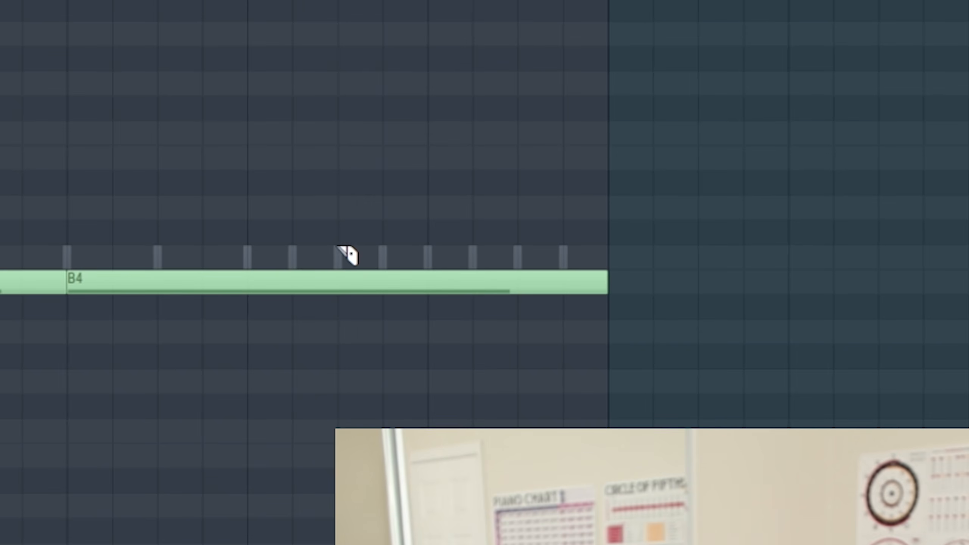
{"action": "left_click_drag", "start_coordinate": [348, 376], "coordinate": [346, 382]}
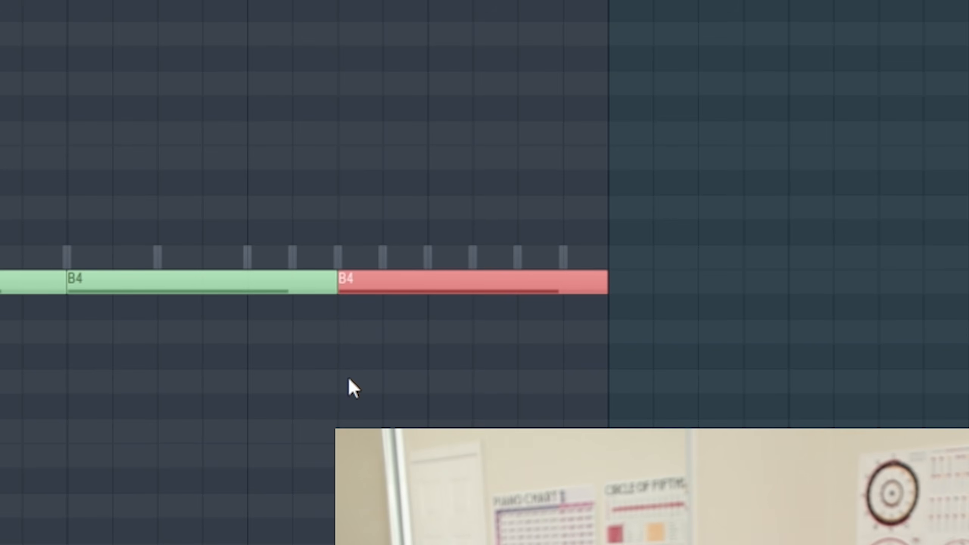
Paint an extra SNR hit near the start of bar 4 and another near the start of bar 8.
{"action": "scroll", "coordinate": [348, 377], "scroll_direction": "down", "scroll_amount": 2}
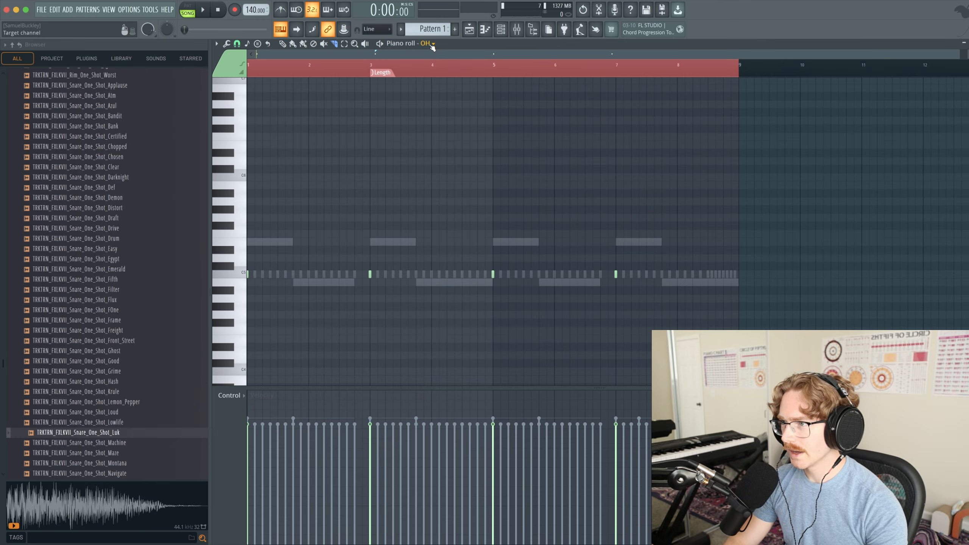
{"action": "scroll", "coordinate": [433, 45], "scroll_direction": "down", "scroll_amount": 2}
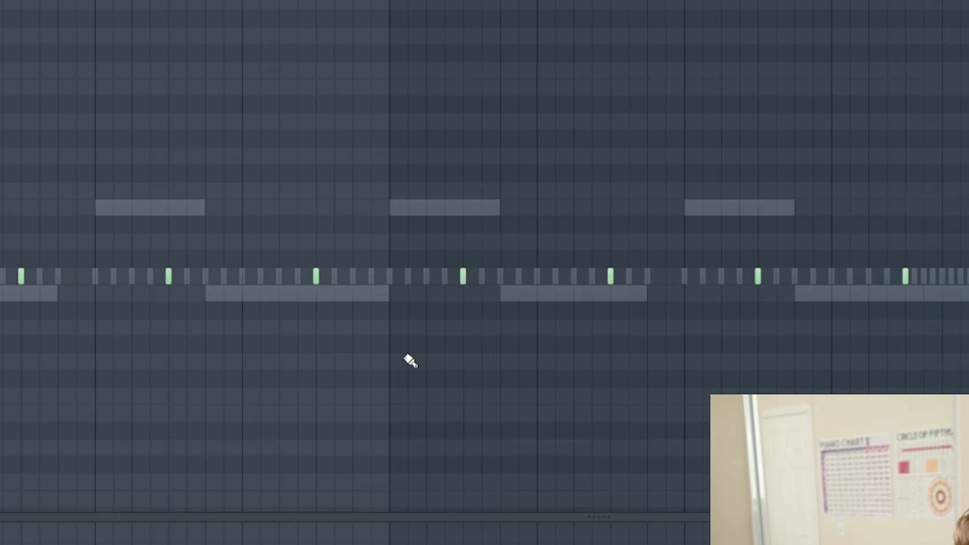
{"action": "scroll", "coordinate": [410, 361], "scroll_direction": "down", "scroll_amount": 1}
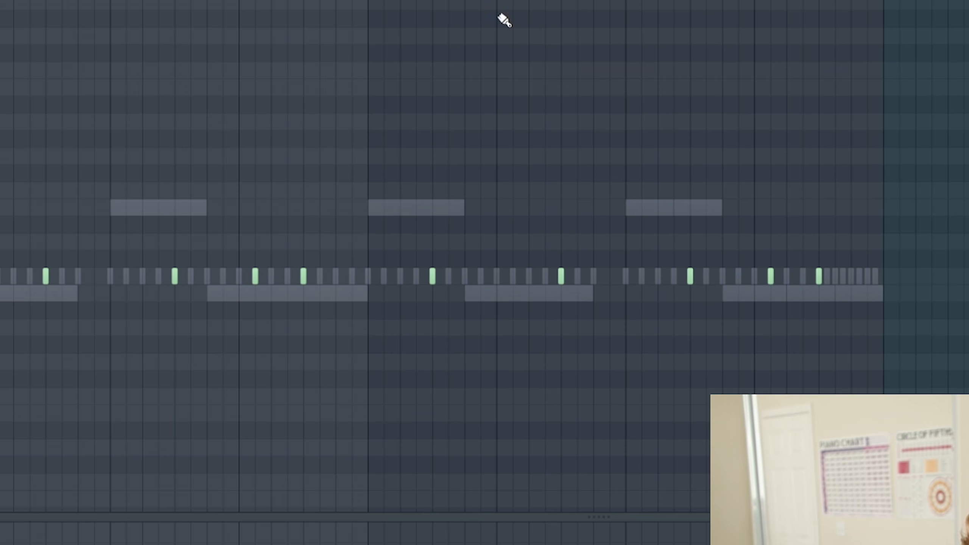
Go through the OH and HH patterns in the piano roll, vary the HH hits at the ends of bars 4 and 8, and play the pattern.
{"action": "left_click", "coordinate": [429, 43]}
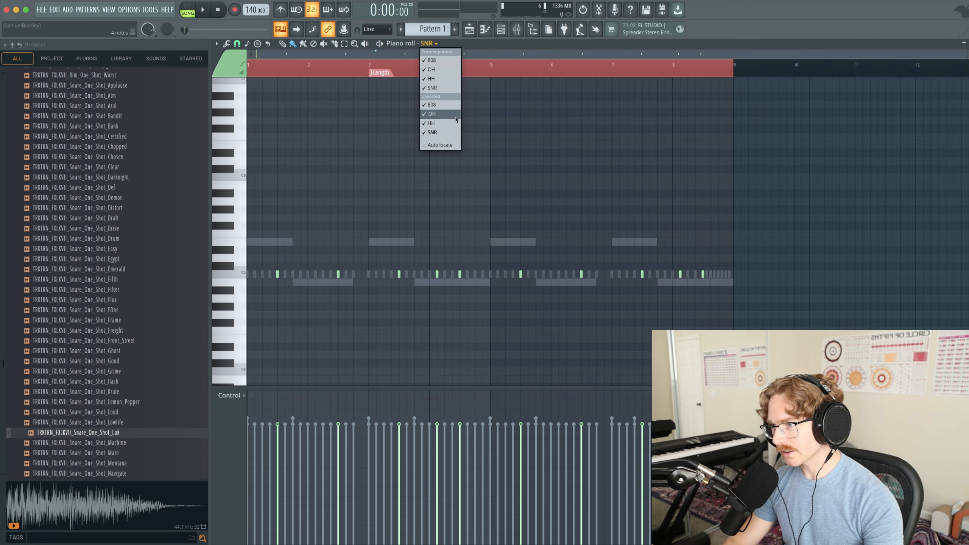
{"action": "left_click", "coordinate": [456, 117]}
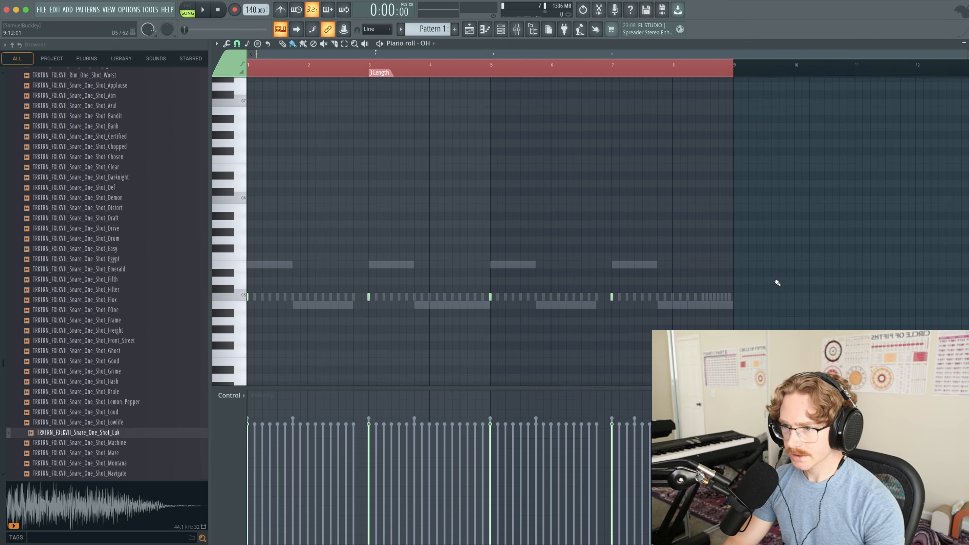
{"action": "scroll", "coordinate": [746, 308], "scroll_direction": "up", "scroll_amount": 3}
{"action": "scroll", "coordinate": [645, 315], "scroll_direction": "up", "scroll_amount": 2}
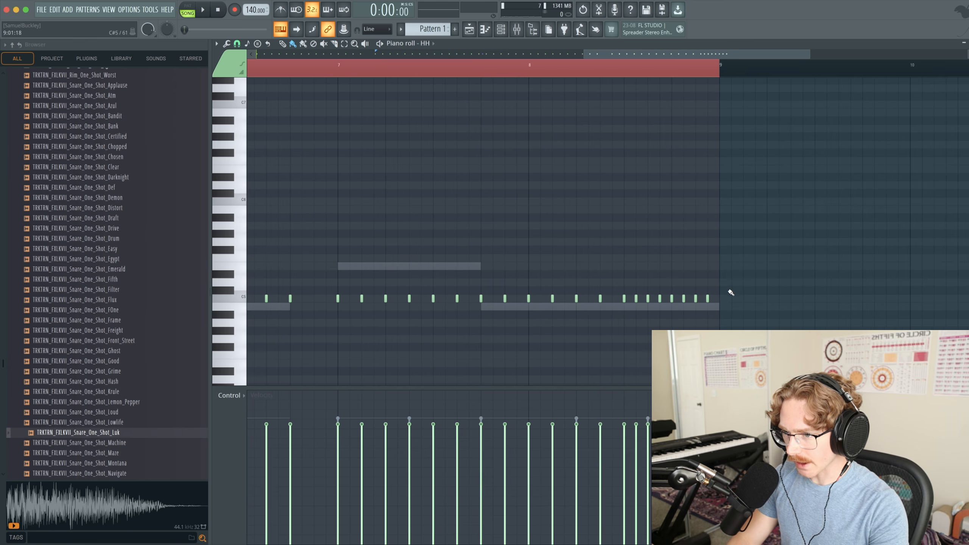
{"action": "scroll", "coordinate": [731, 292], "scroll_direction": "up", "scroll_amount": 3, "text": "ctrl"}
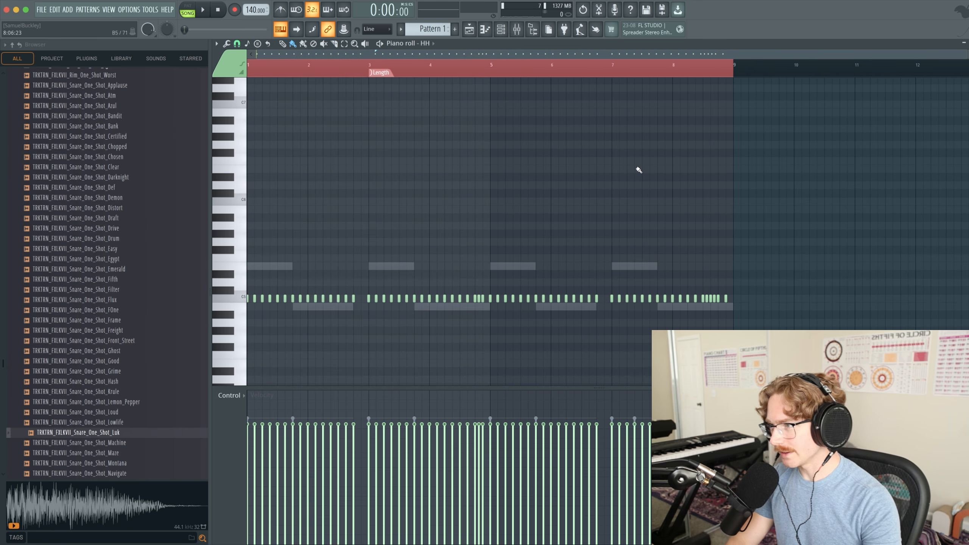
{"action": "key", "text": "space"}
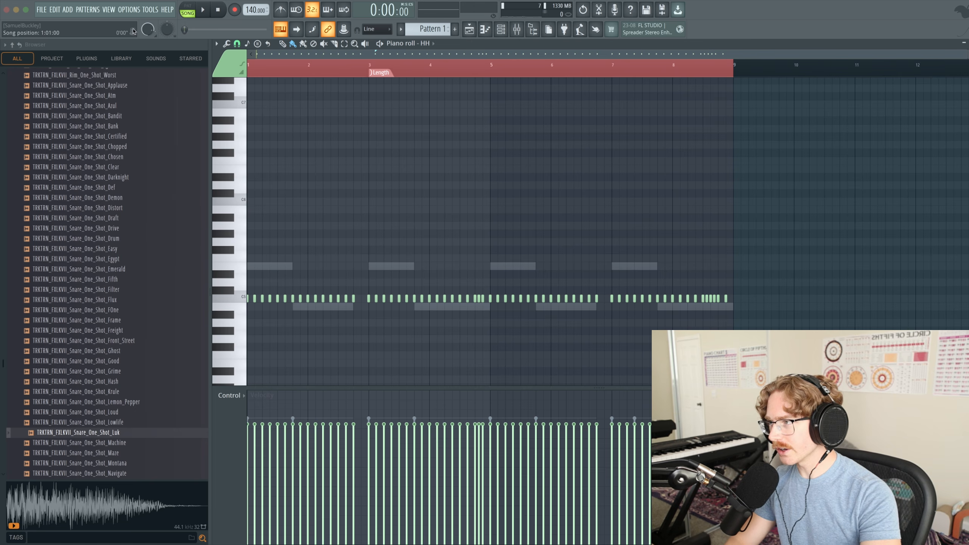
Add a 3x Osc instrument channel and turn the volumes of oscillators 2 and 3 all the way down.
{"action": "left_click", "coordinate": [71, 11]}
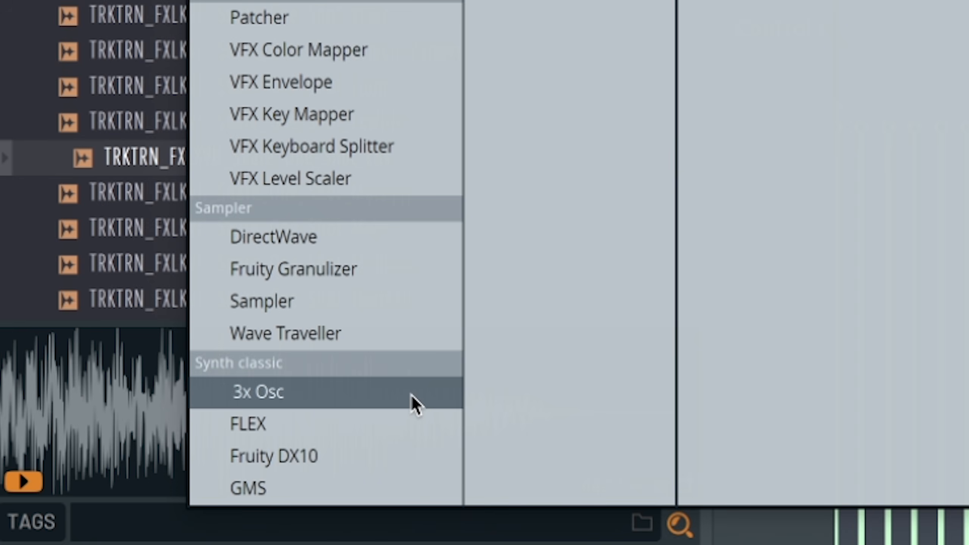
{"action": "left_click", "coordinate": [411, 396]}
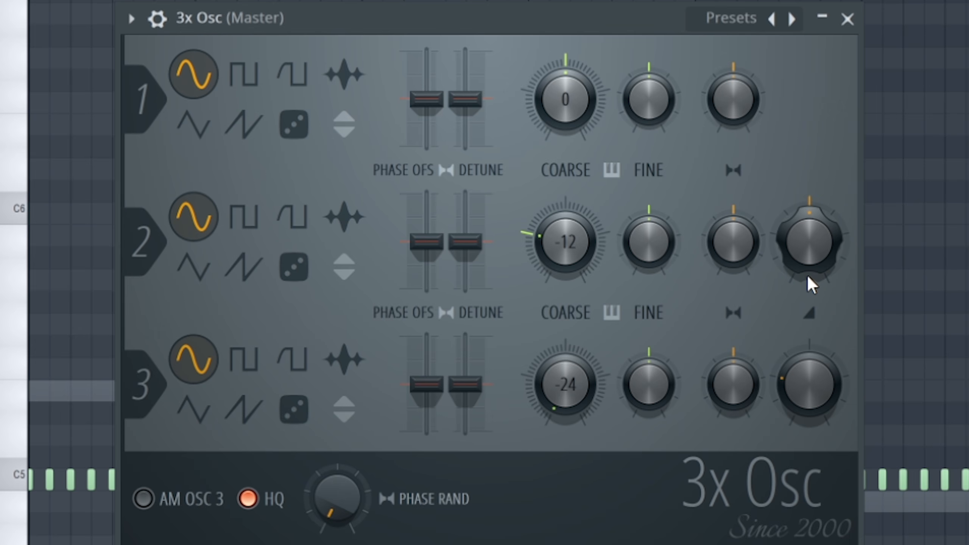
{"action": "left_click_drag", "start_coordinate": [807, 241], "coordinate": [808, 298]}
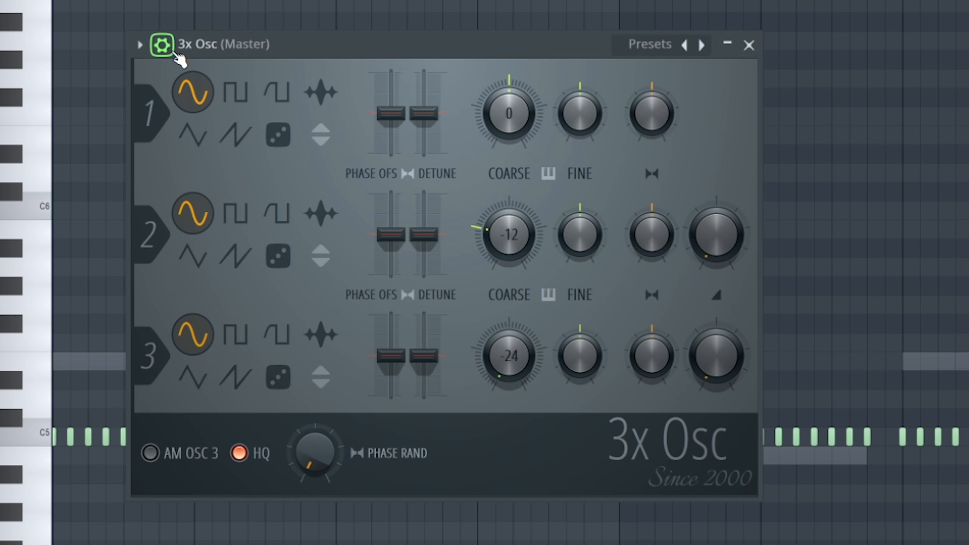
Enable the 3x Osc volume envelope, remove its attack and hold, raise the sustain slightly and lengthen the release.
{"action": "left_click", "coordinate": [172, 50]}
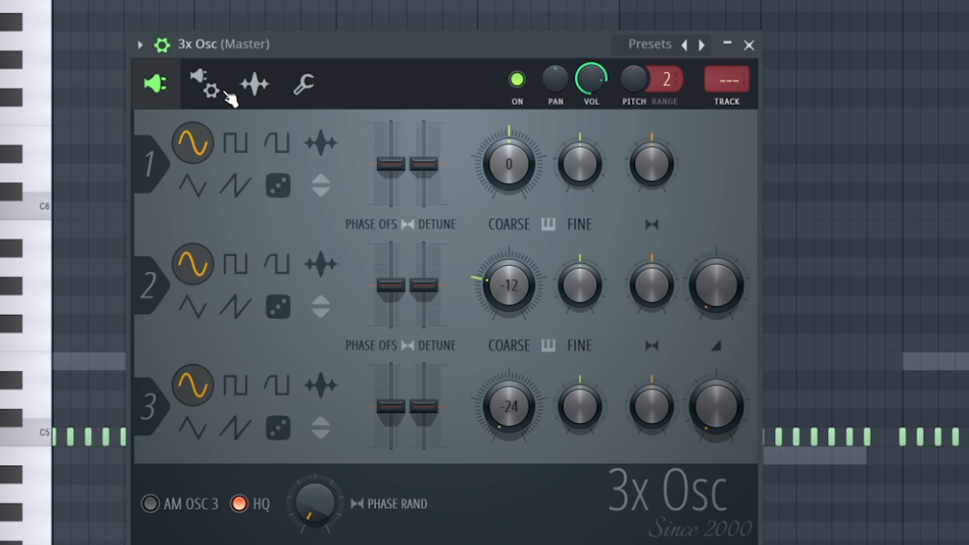
{"action": "left_click", "coordinate": [226, 94]}
{"action": "left_click_drag", "start_coordinate": [200, 302], "coordinate": [200, 348]}
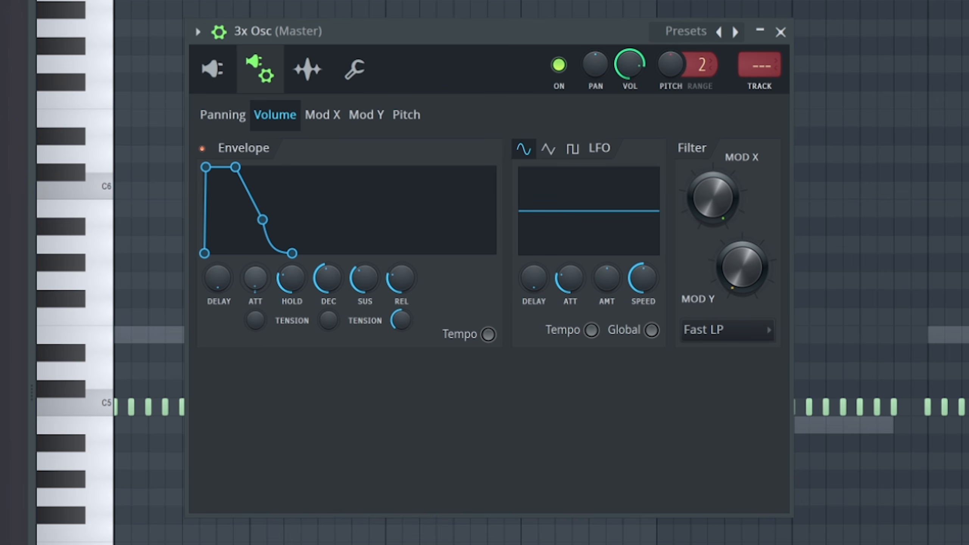
{"action": "left_click_drag", "start_coordinate": [365, 287], "coordinate": [365, 282]}
{"action": "left_click_drag", "start_coordinate": [402, 287], "coordinate": [402, 301]}
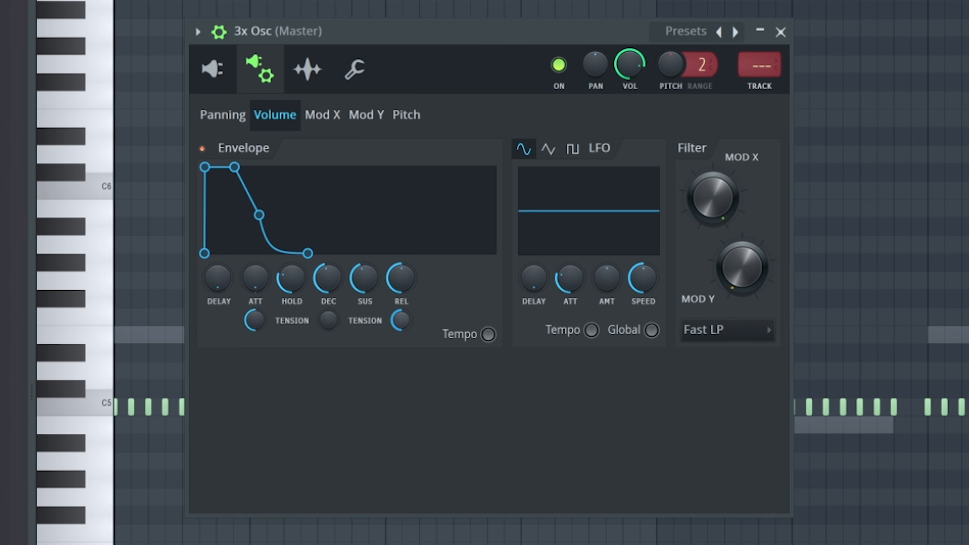
{"action": "left_click_drag", "start_coordinate": [292, 277], "coordinate": [291, 302]}
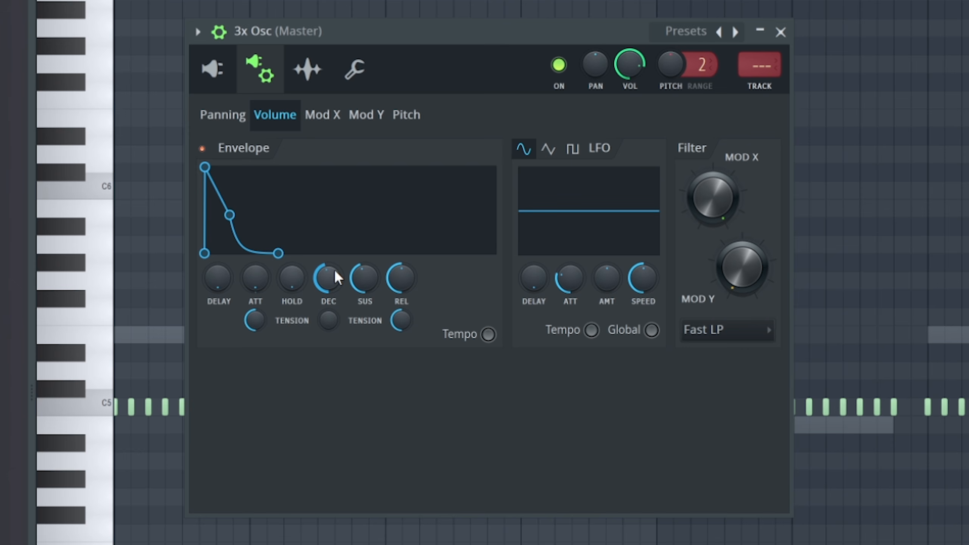
{"action": "left_click_drag", "start_coordinate": [334, 269], "coordinate": [334, 270]}
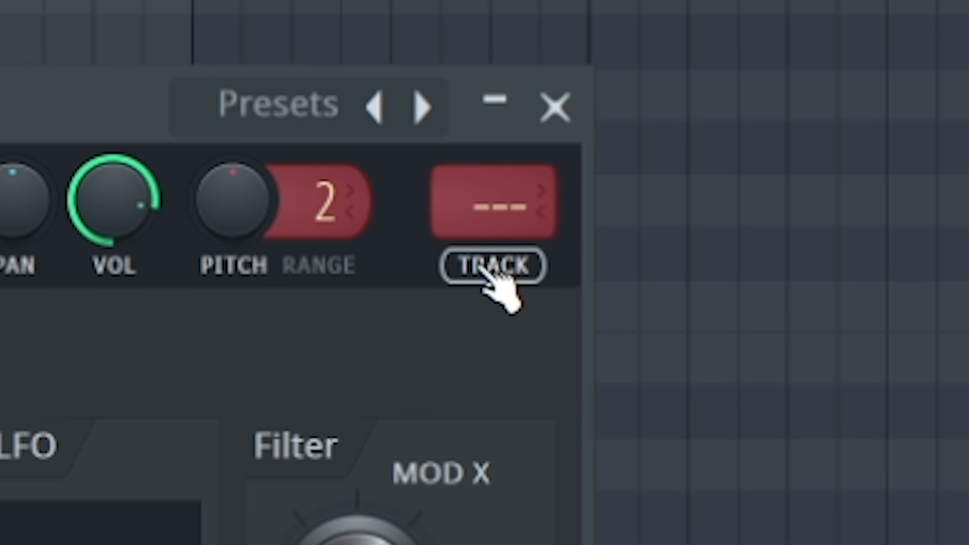
Route 3x Osc to mixer track 1 and load Fruity Delay 2 in its first slot with ping-pong feedback and an adjusted delay time.
{"action": "left_click", "coordinate": [536, 153]}
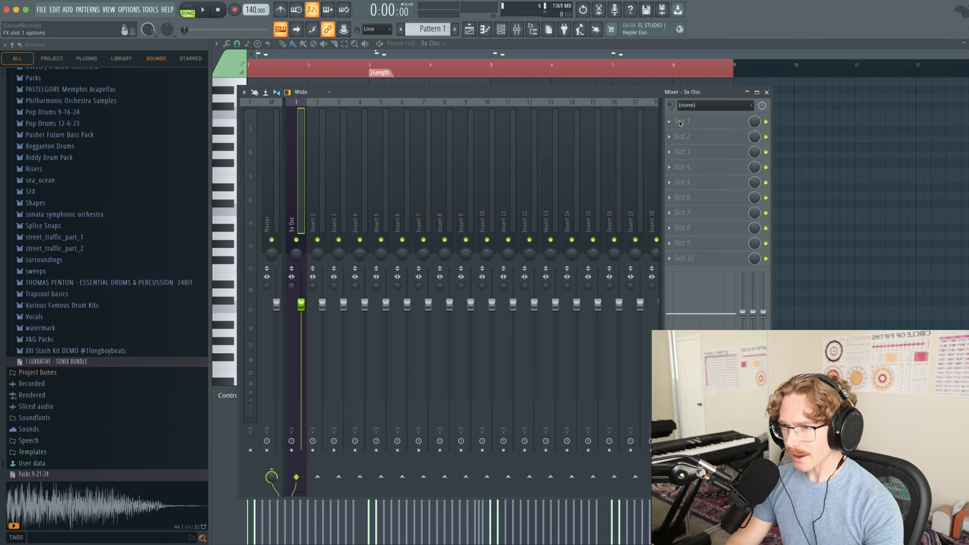
{"action": "left_click", "coordinate": [679, 123]}
{"action": "left_click", "coordinate": [815, 143]}
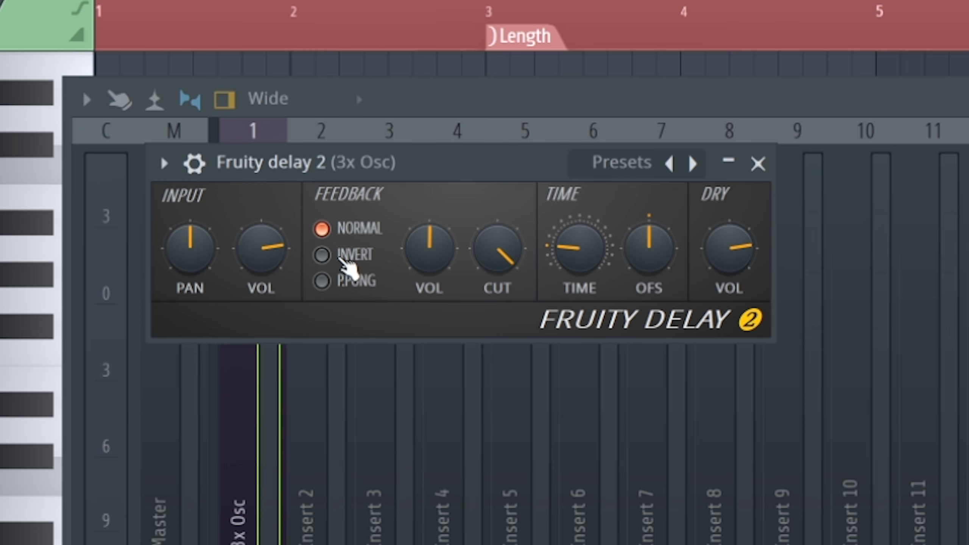
{"action": "left_click", "coordinate": [343, 280]}
{"action": "left_click_drag", "start_coordinate": [540, 256], "coordinate": [541, 245]}
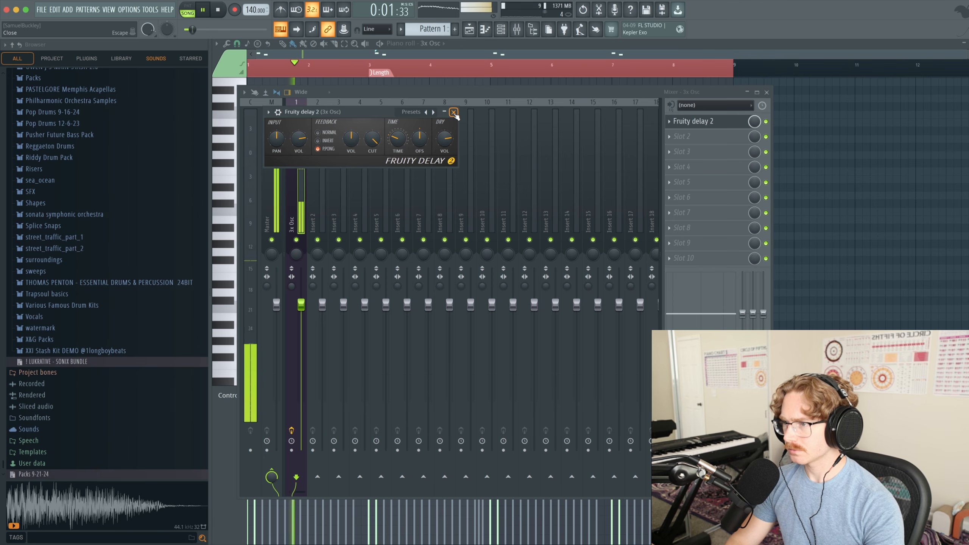
{"action": "left_click", "coordinate": [758, 164]}
{"action": "left_click", "coordinate": [766, 92]}
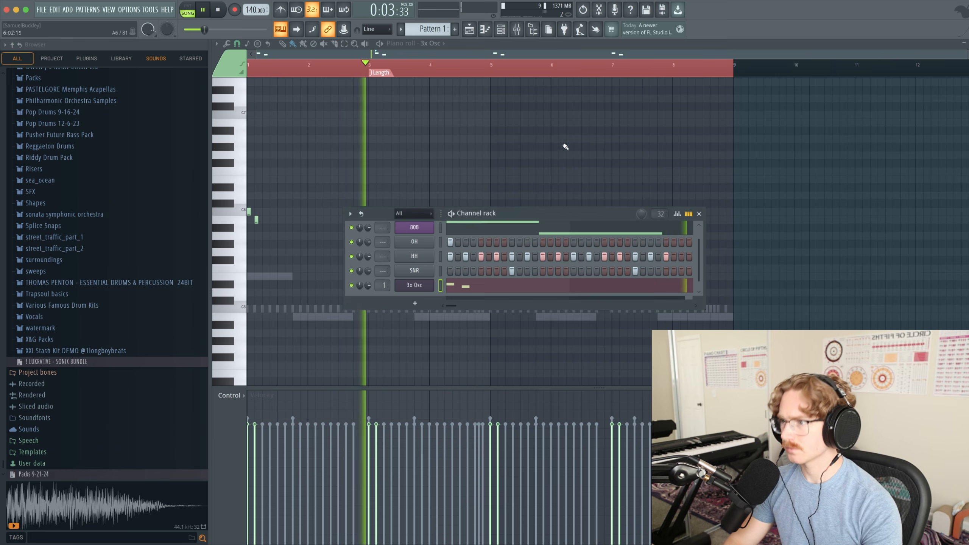
Add a short E5 note to the 3x Osc melody around the middle of bar 4 and another in bar 8.
{"action": "left_click", "coordinate": [561, 145]}
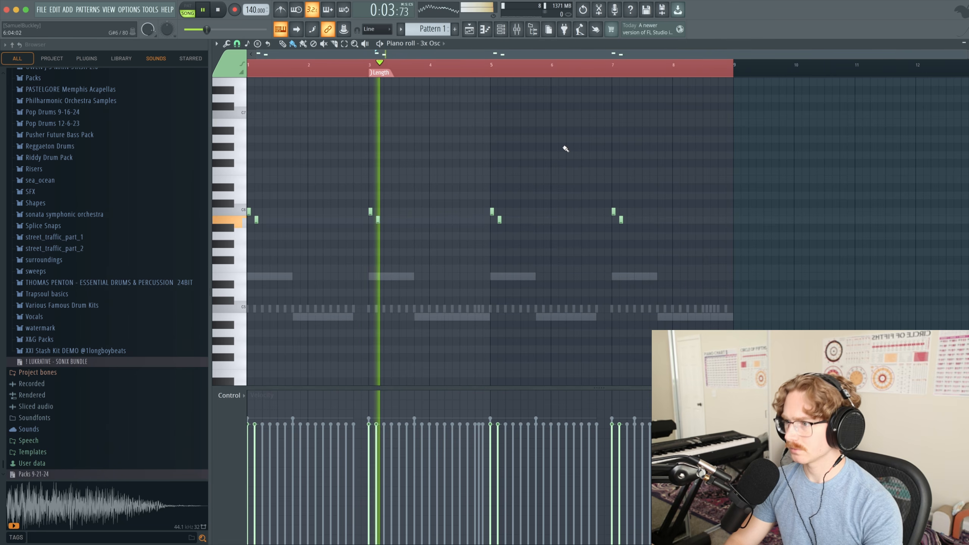
{"action": "left_click", "coordinate": [462, 276]}
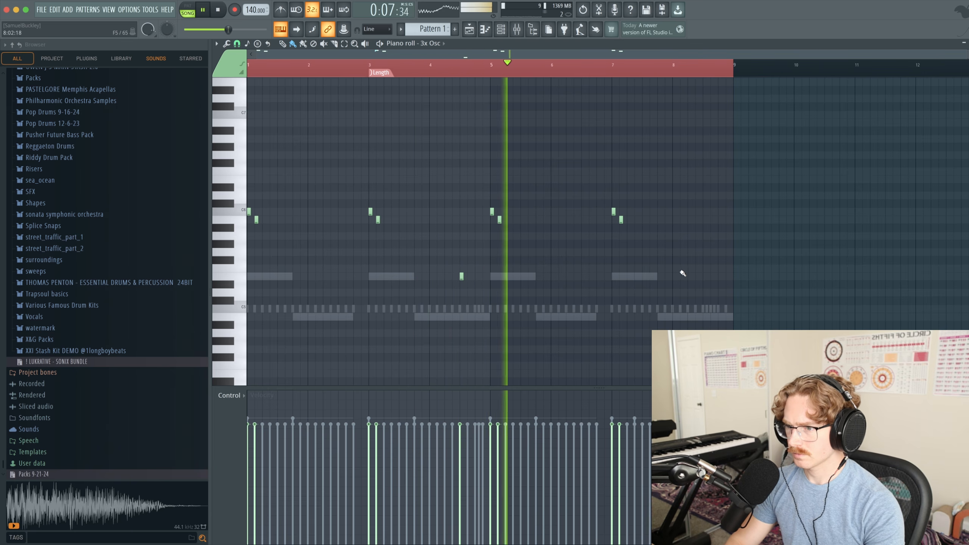
{"action": "left_click", "coordinate": [705, 276]}
{"action": "key", "text": "space"}
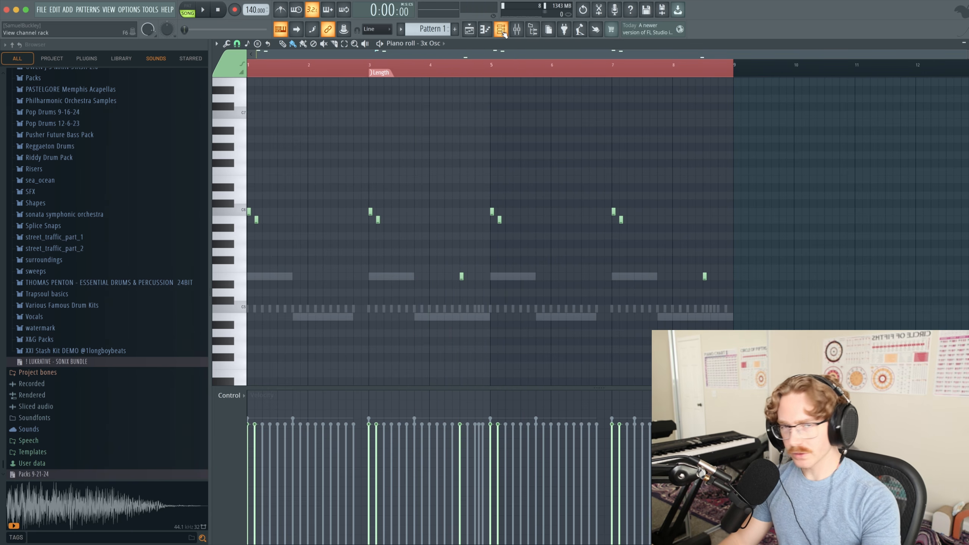
Enlarge the channel rack, select the 808, OH, HH and SNR channels and route them to separate mixer tracks 2 to 5.
{"action": "left_click", "coordinate": [501, 31]}
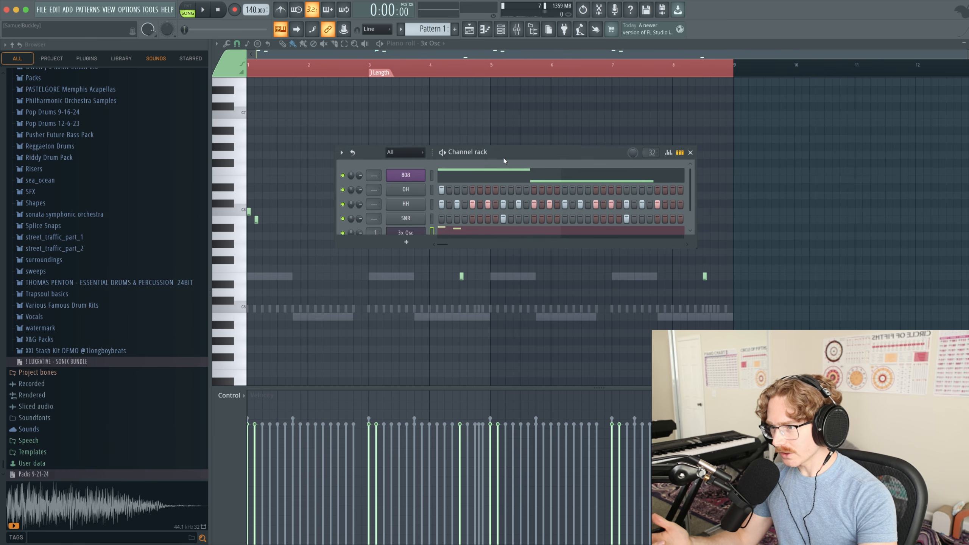
{"action": "left_click_drag", "start_coordinate": [486, 247], "coordinate": [465, 264]}
{"action": "left_click_drag", "start_coordinate": [432, 175], "coordinate": [432, 217]}
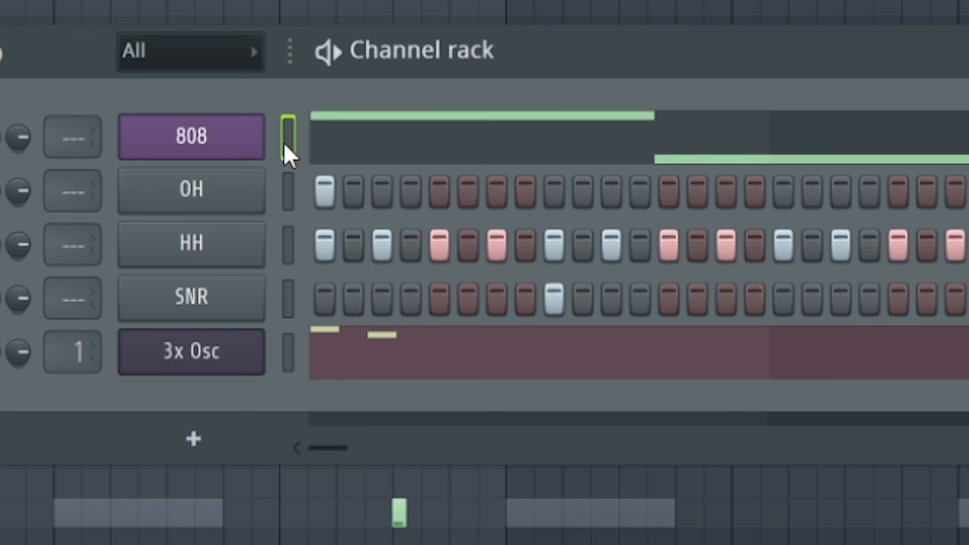
{"action": "left_click_drag", "start_coordinate": [284, 278], "coordinate": [285, 306]}
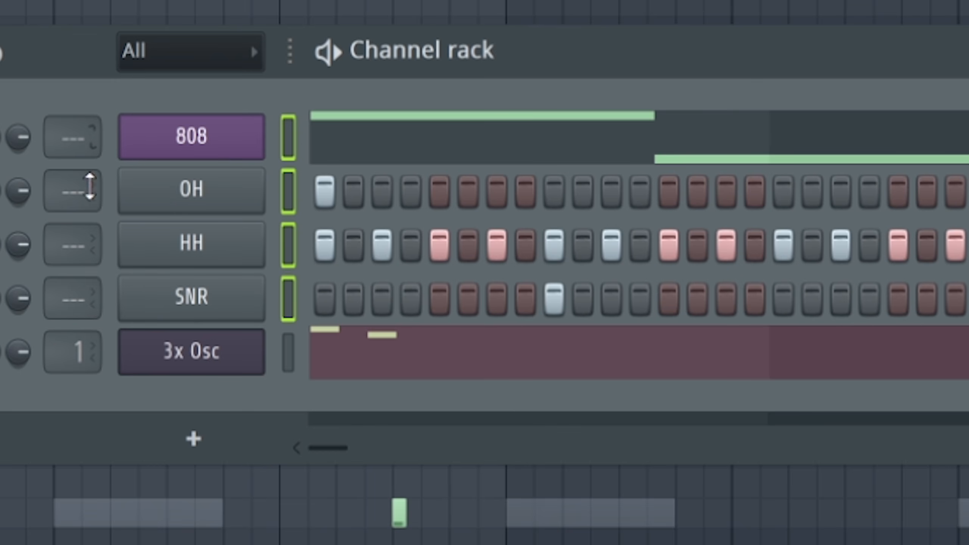
{"action": "key", "text": "ctrl+l"}
Load Fruity Soft Clipper in slot 10 of the Master mixer track.
{"action": "left_click_drag", "start_coordinate": [408, 95], "coordinate": [444, 118]}
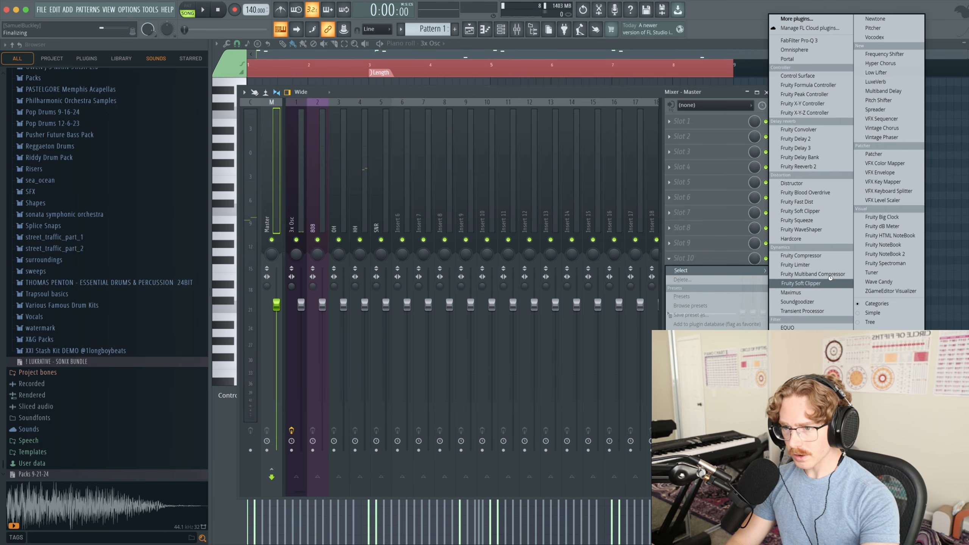
{"action": "left_click", "coordinate": [809, 275]}
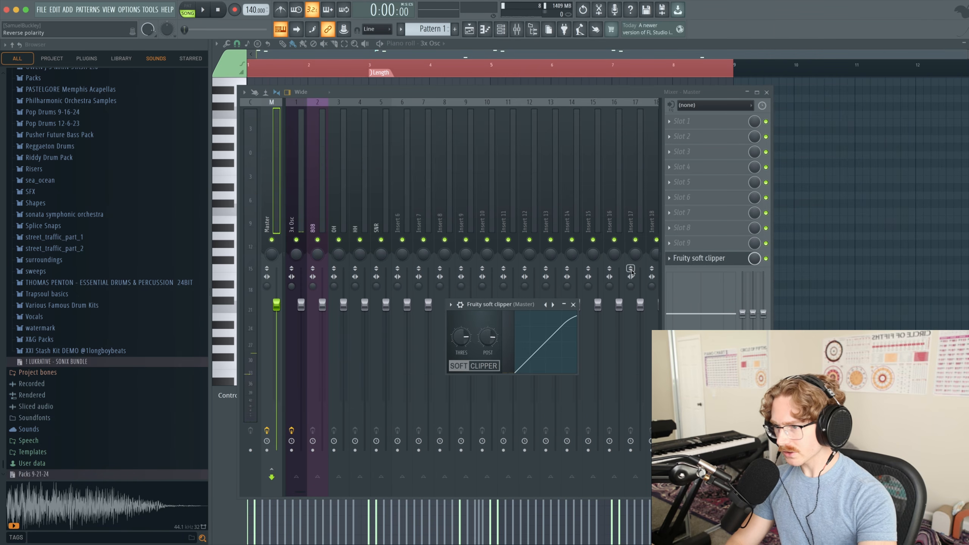
{"action": "left_click", "coordinate": [574, 305]}
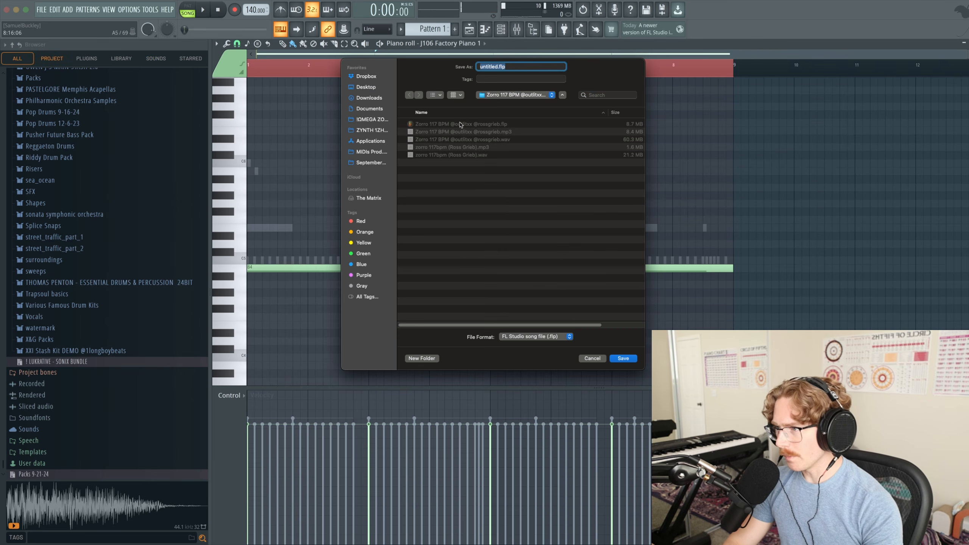
Save the project as How to make beats.flp in a folder on the Desktop.
{"action": "left_click", "coordinate": [360, 87]}
{"action": "double_click", "coordinate": [437, 149]}
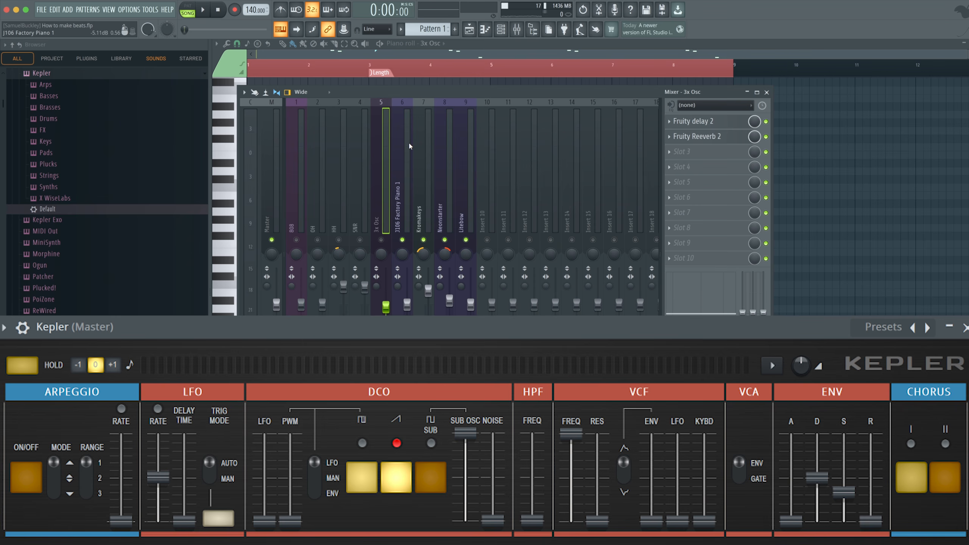
Audition the mixer tracks during playback, isolating Neonstarter and Litebow, and toggle the mute of the 3x Osc track.
{"action": "key", "text": "space"}
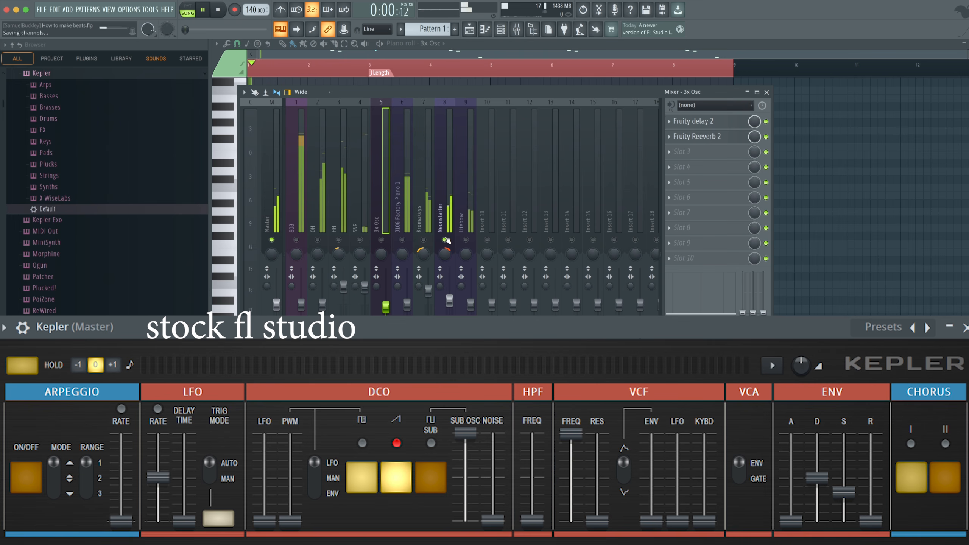
{"action": "key", "text": "space"}
{"action": "left_click", "coordinate": [467, 206]}
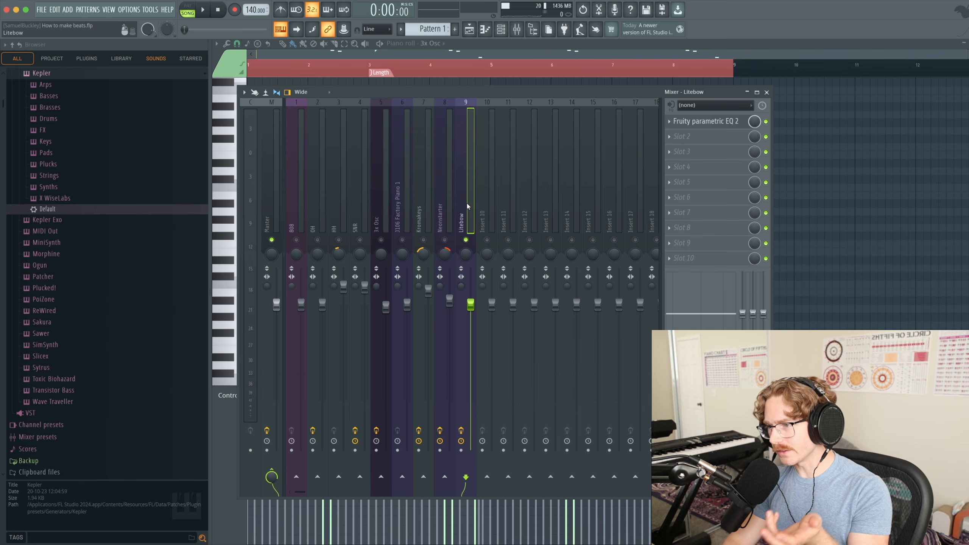
{"action": "key", "text": "space"}
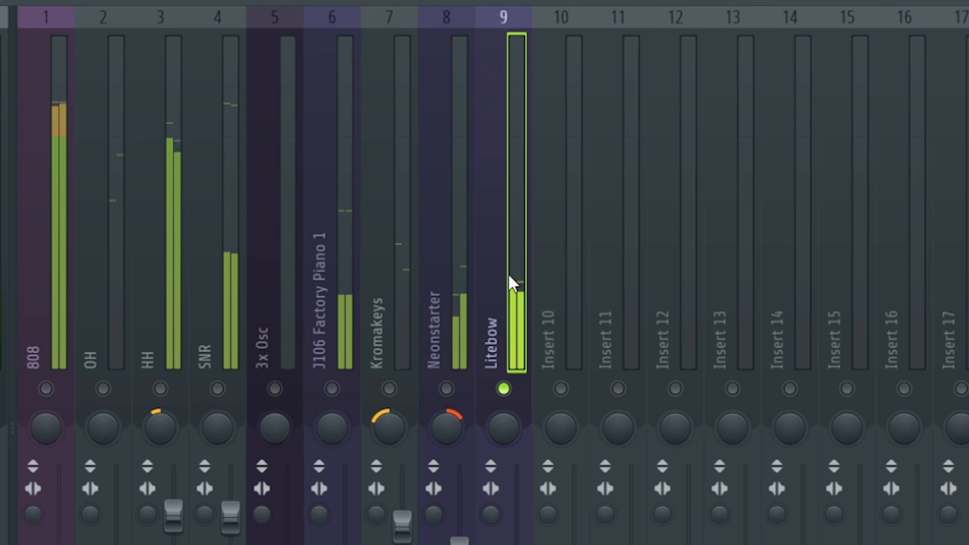
{"action": "left_click", "coordinate": [275, 390]}
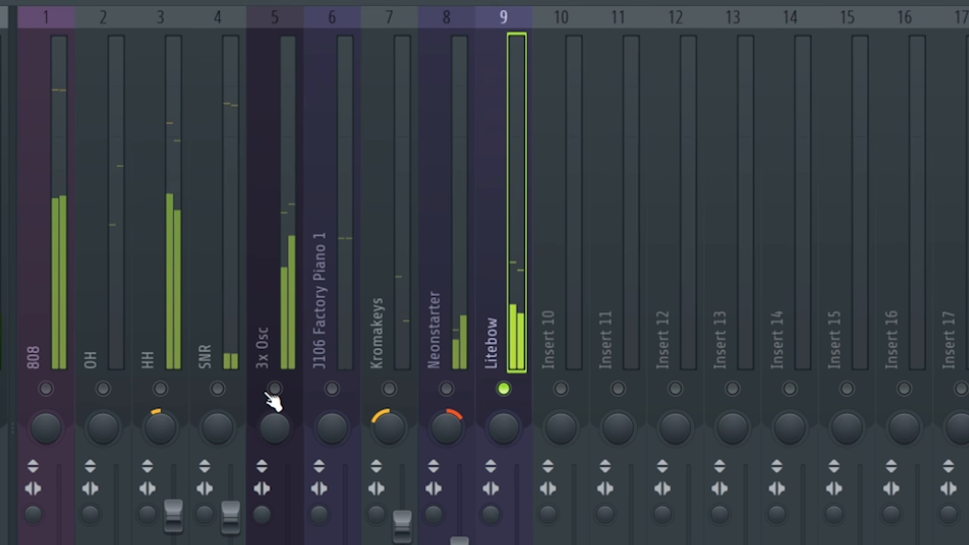